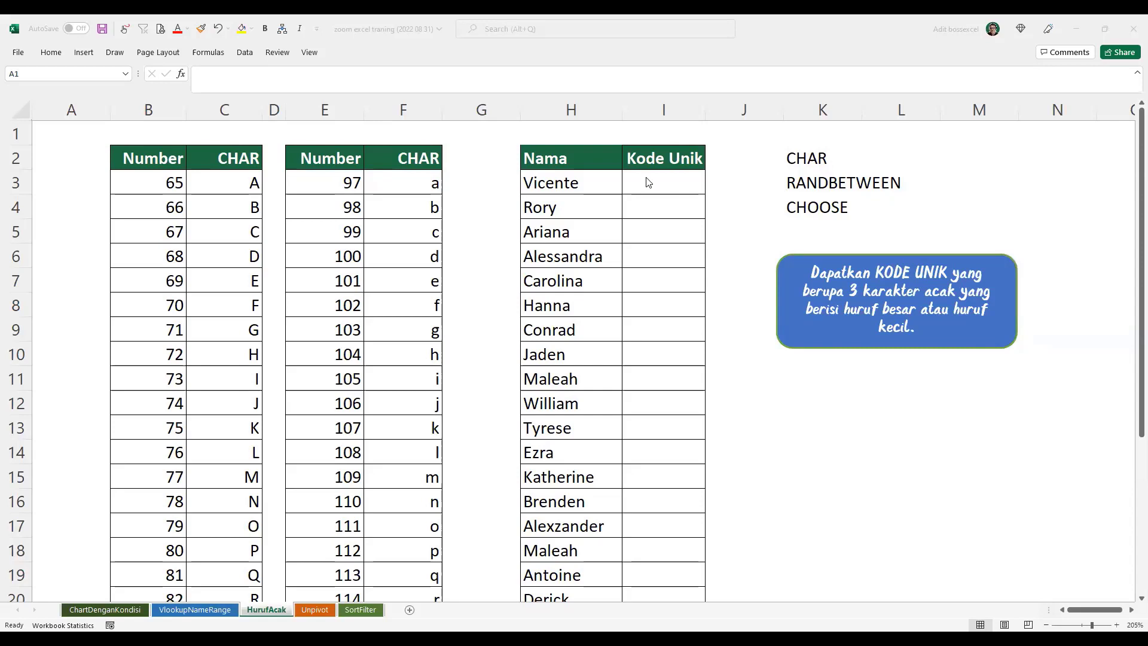
# Move the blue task note slightly upward, closer beneath the list of function names in K2:K4
pyautogui.moveTo(645, 183); pyautogui.dragTo(677, 359)
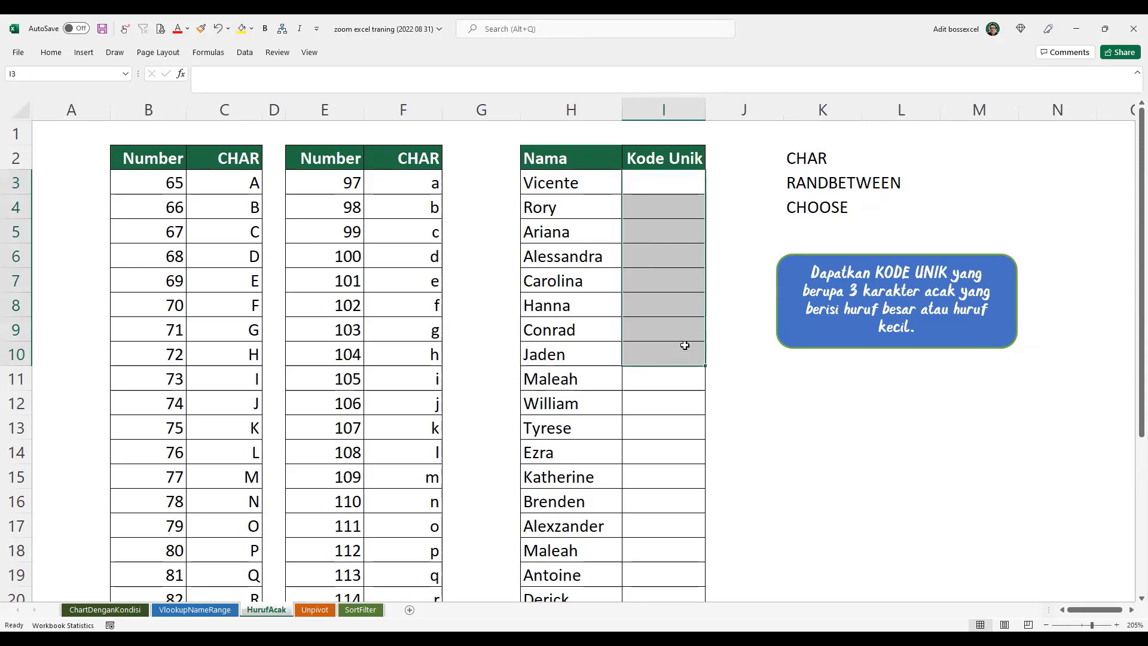
pyautogui.click(807, 160)
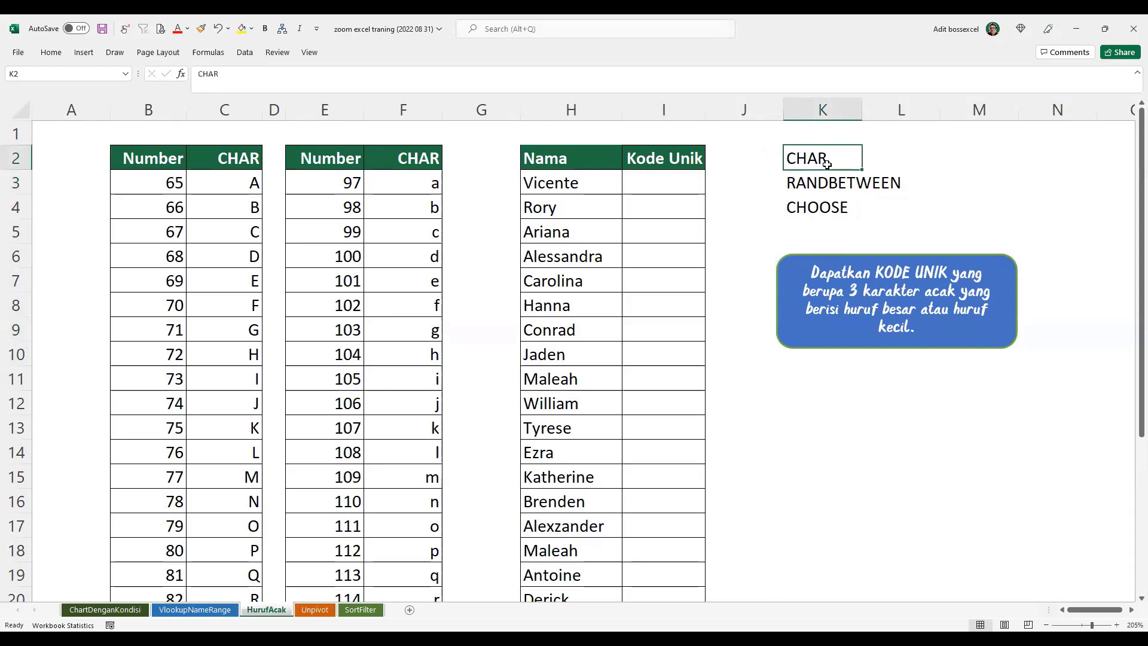
pyautogui.click(826, 186)
pyautogui.click(823, 209)
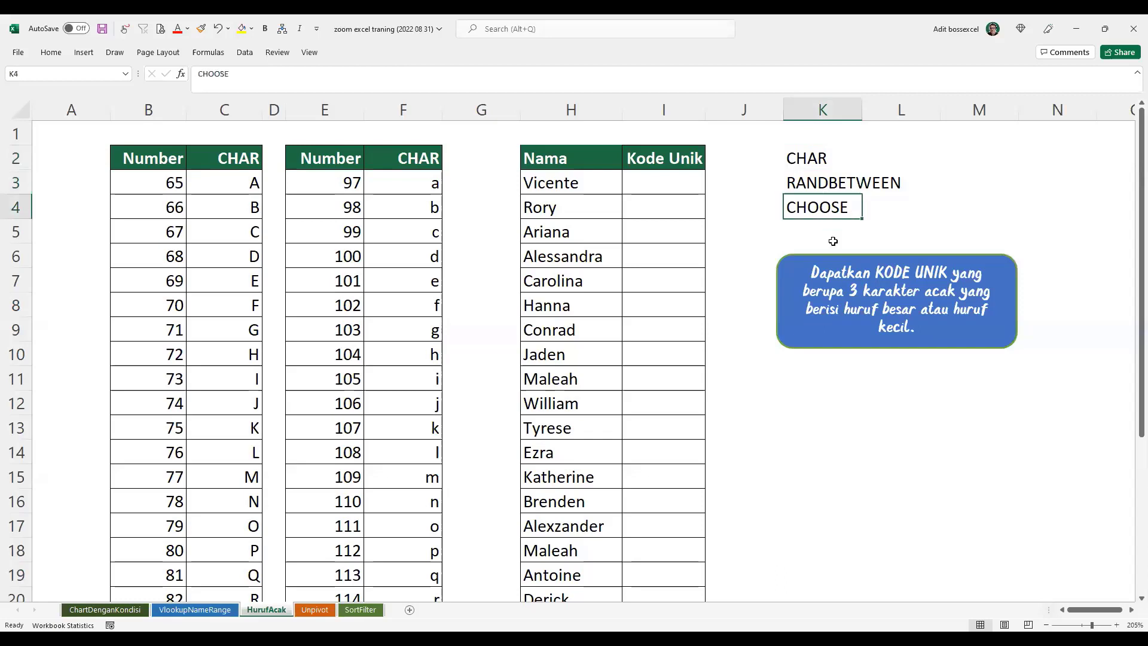
pyautogui.moveTo(837, 258); pyautogui.dragTo(842, 241)
pyautogui.moveTo(808, 158); pyautogui.dragTo(813, 206)
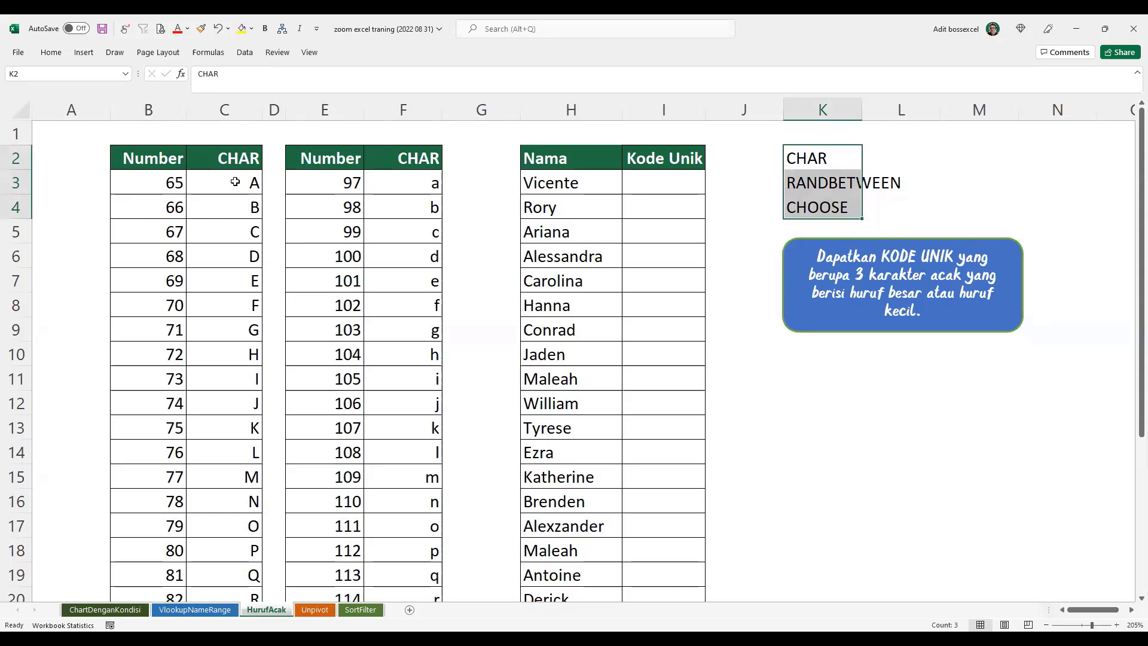
# Examine the CHAR formula in C3 and the number in B3 that it refers to
pyautogui.click(243, 153)
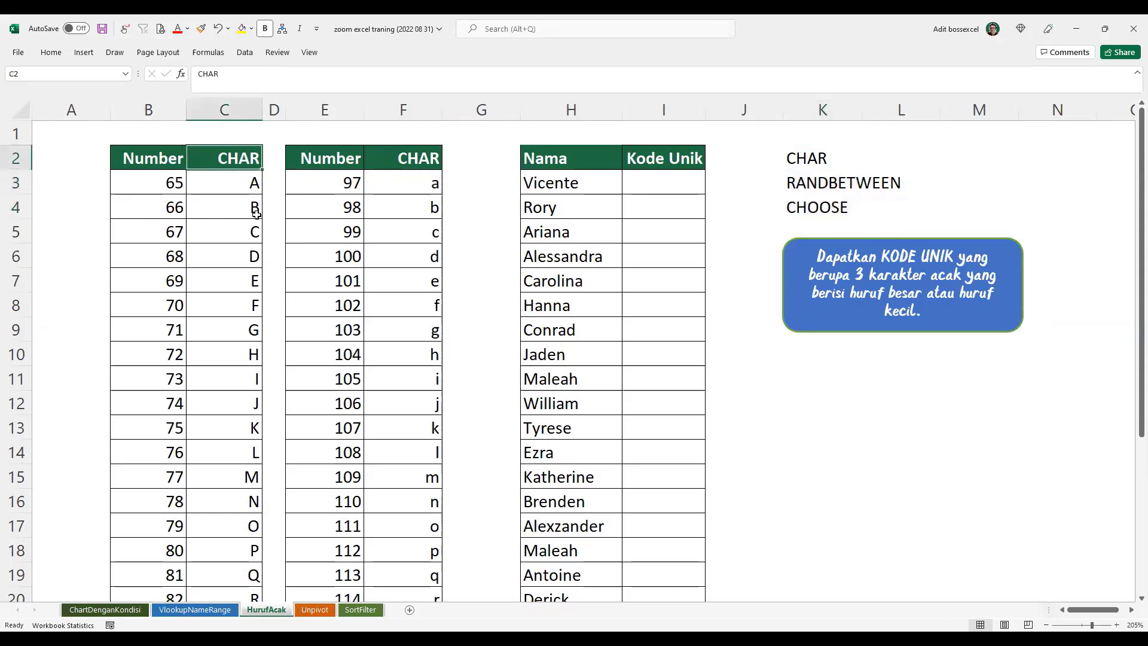
pyautogui.click(161, 187)
pyautogui.click(191, 190)
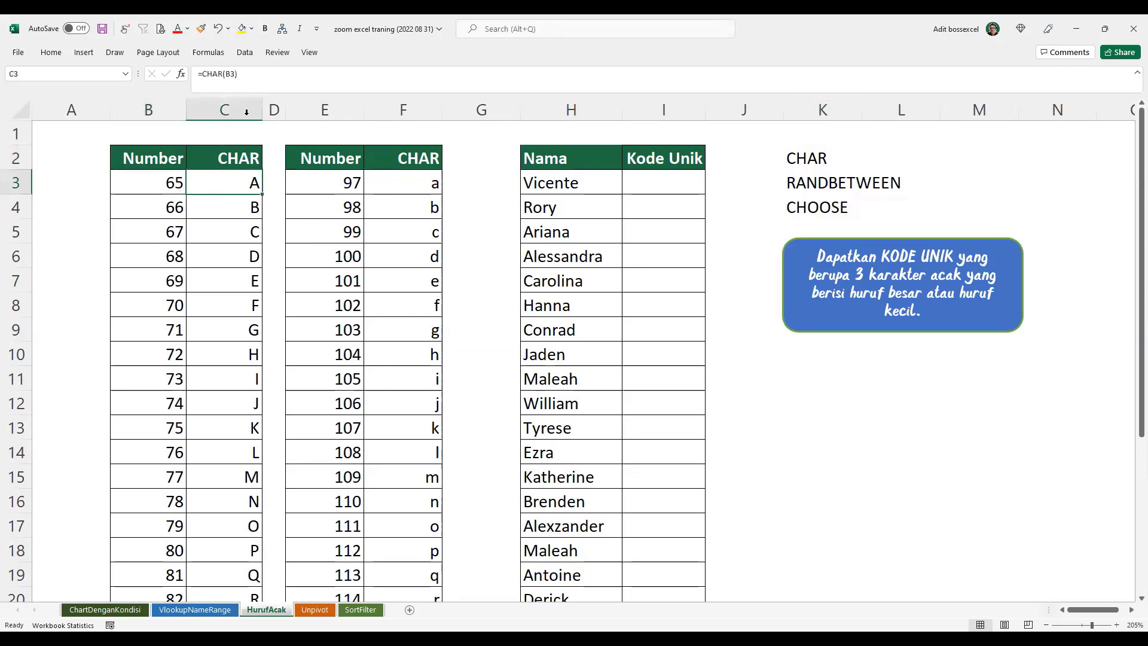
pyautogui.press('F2')
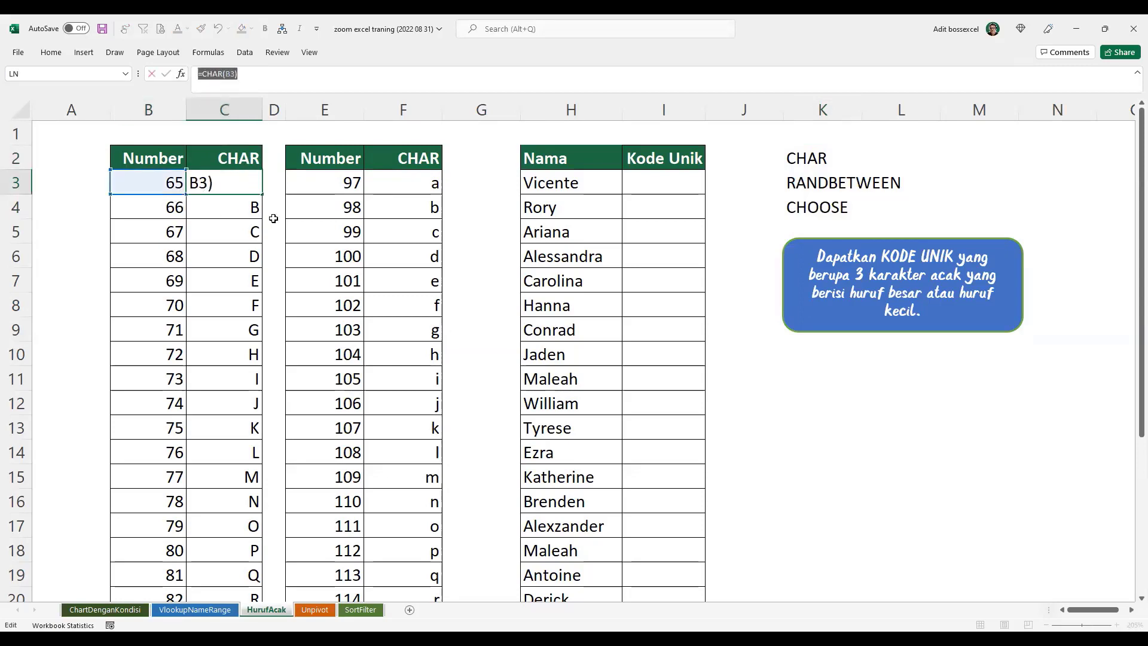
pyautogui.press('Escape')
pyautogui.doubleClick(236, 182)
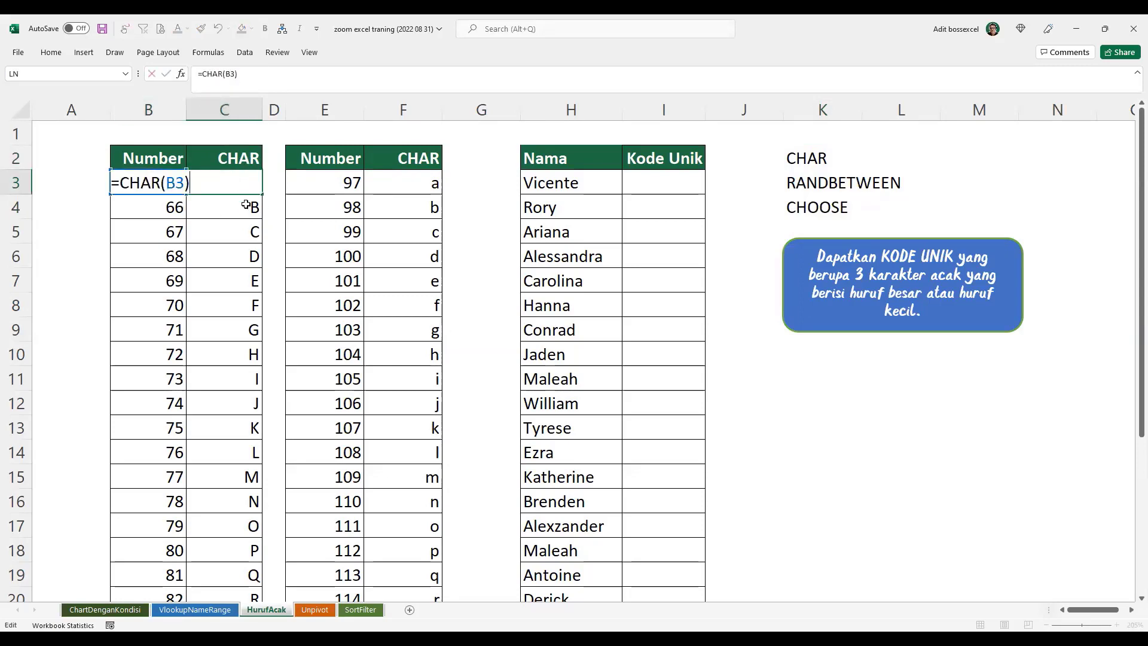
pyautogui.press('Escape')
pyautogui.click(169, 185)
pyautogui.click(221, 191)
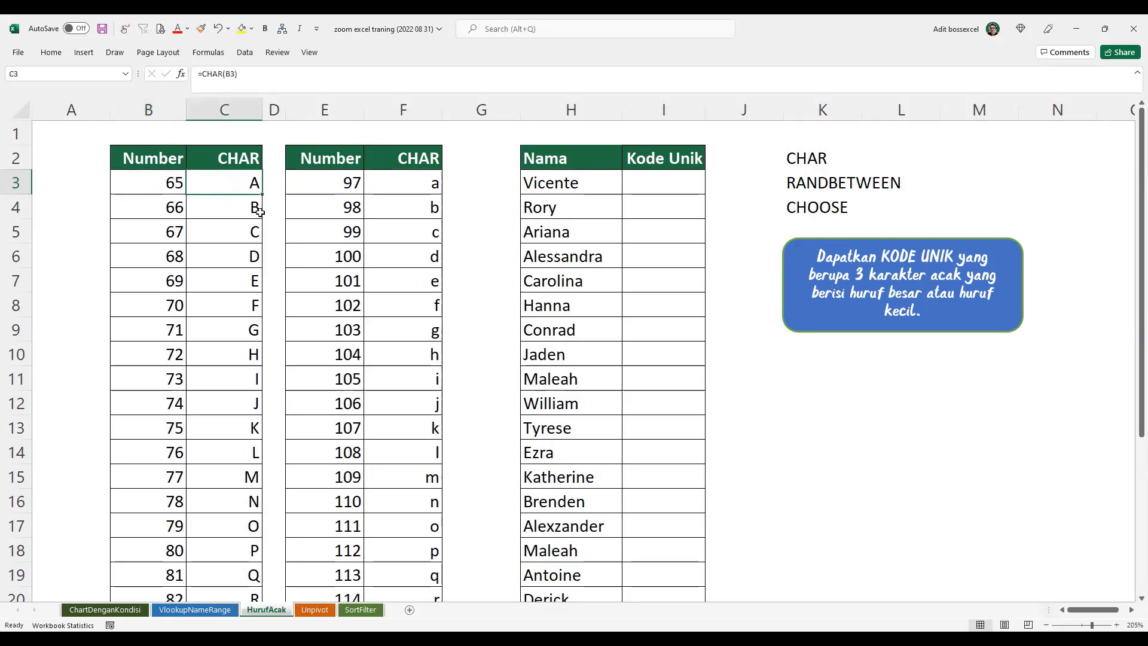
# Enter the formula =CHAR(65) in cell K11
pyautogui.click(801, 377)
pyautogui.write('=')
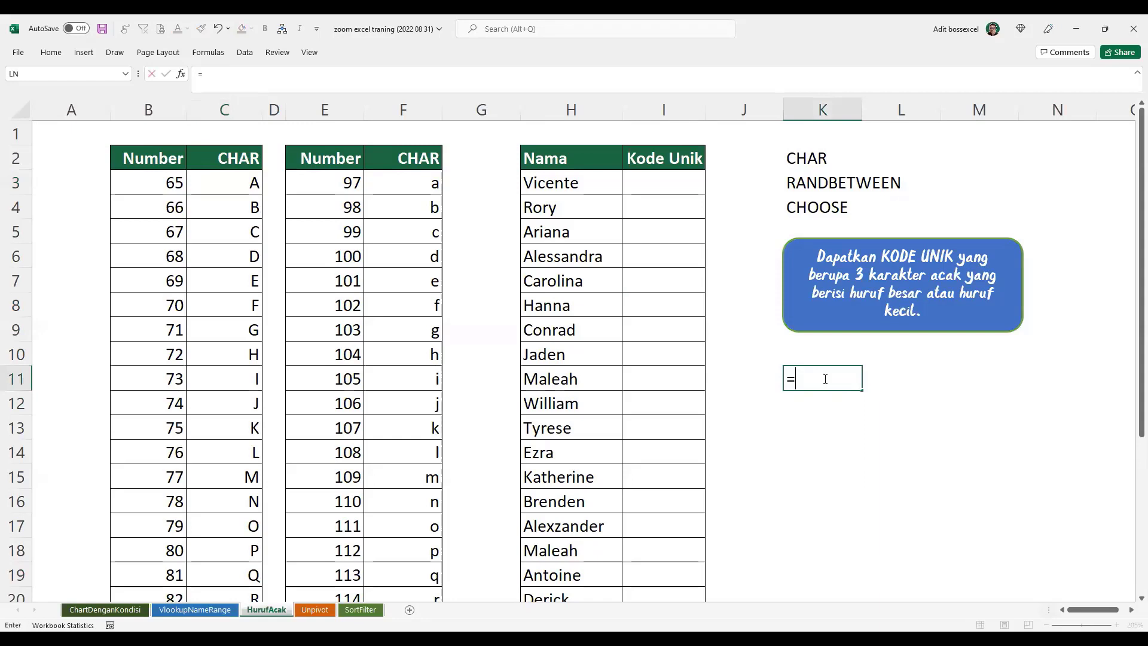
pyautogui.write('char')
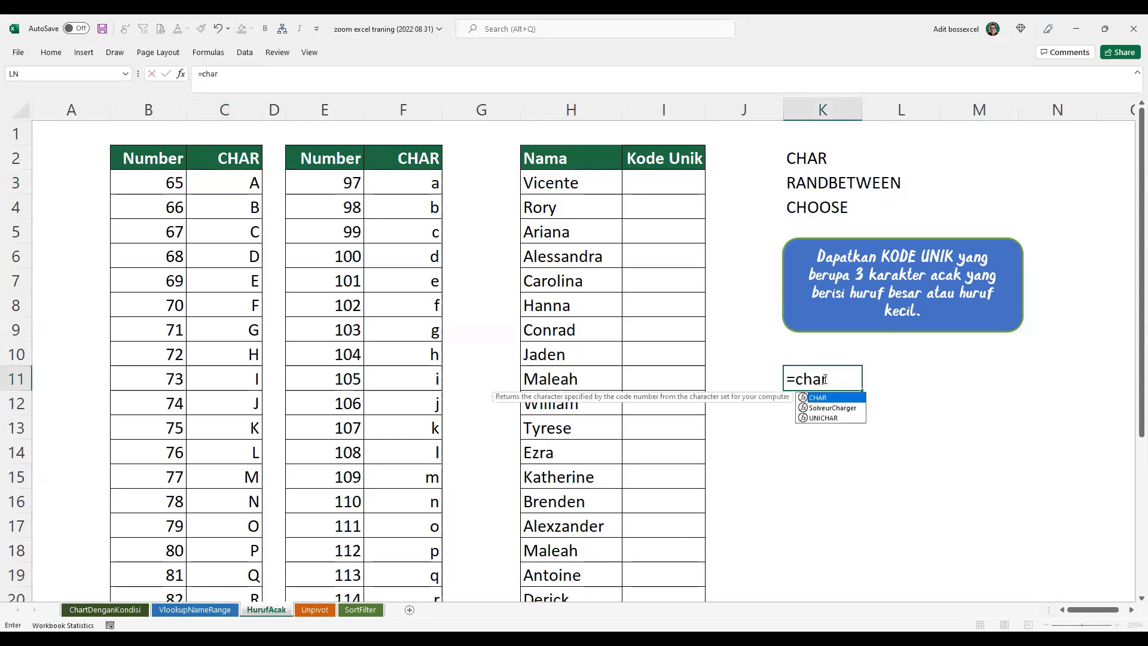
pyautogui.press('Tab')
pyautogui.write('65)')
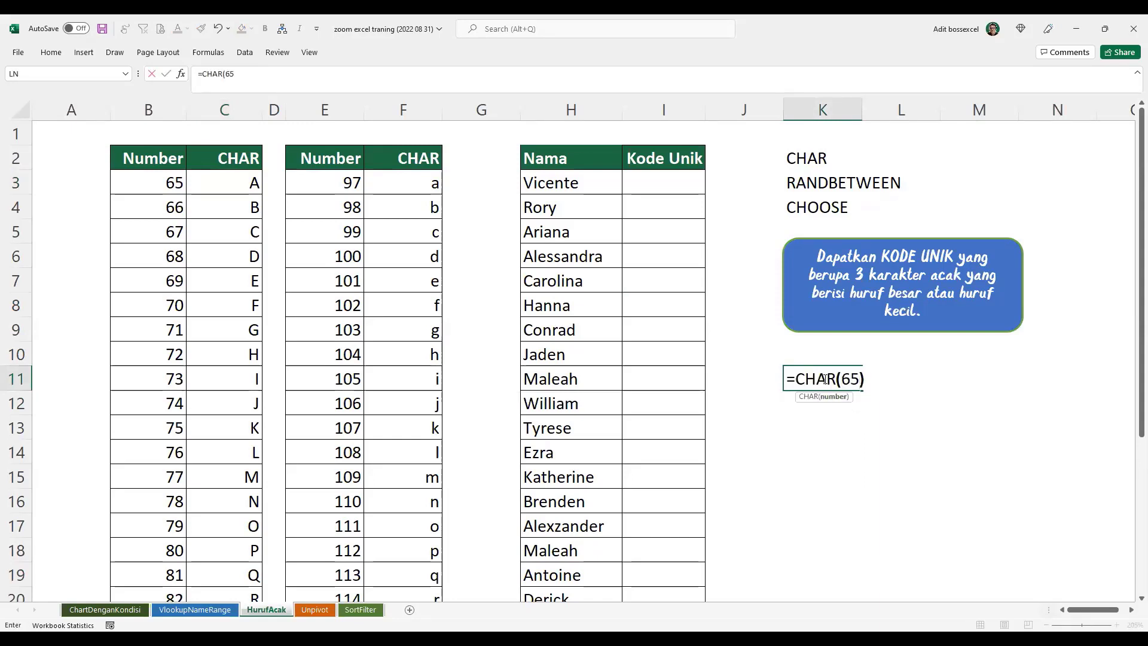
pyautogui.press('Return')
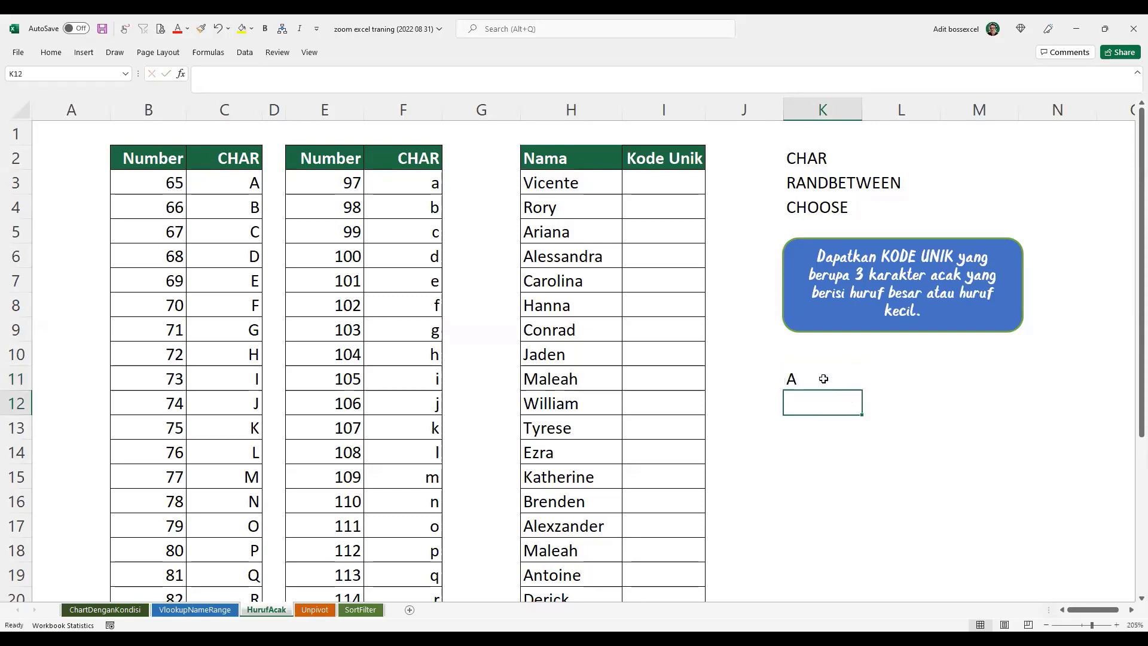
# Enter the formula =CHAR(97) in cell K12, using the first code of the lowercase table
pyautogui.moveTo(334, 180); pyautogui.dragTo(400, 179)
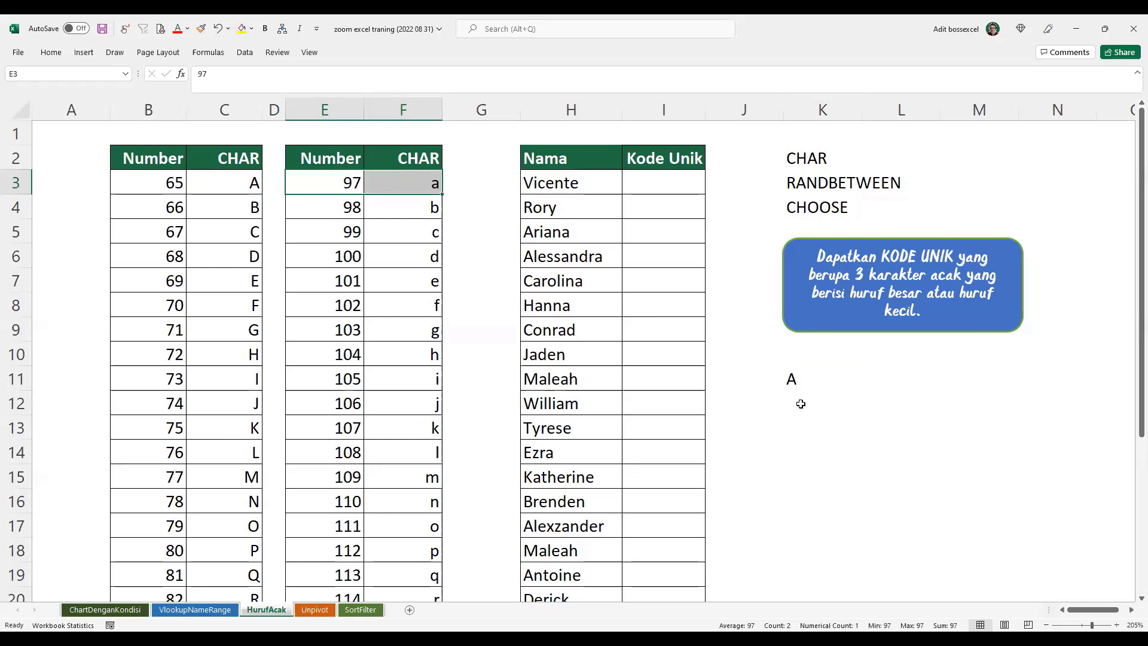
pyautogui.click(801, 404)
pyautogui.write('=')
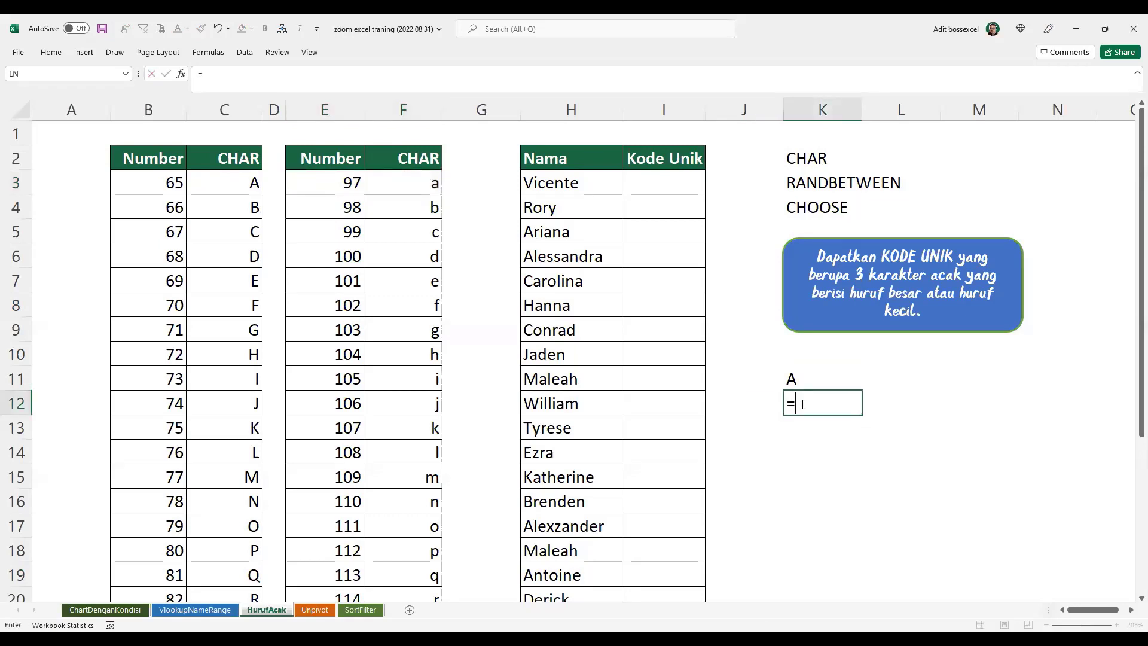
pyautogui.write('char')
pyautogui.press('Tab')
pyautogui.write('97)')
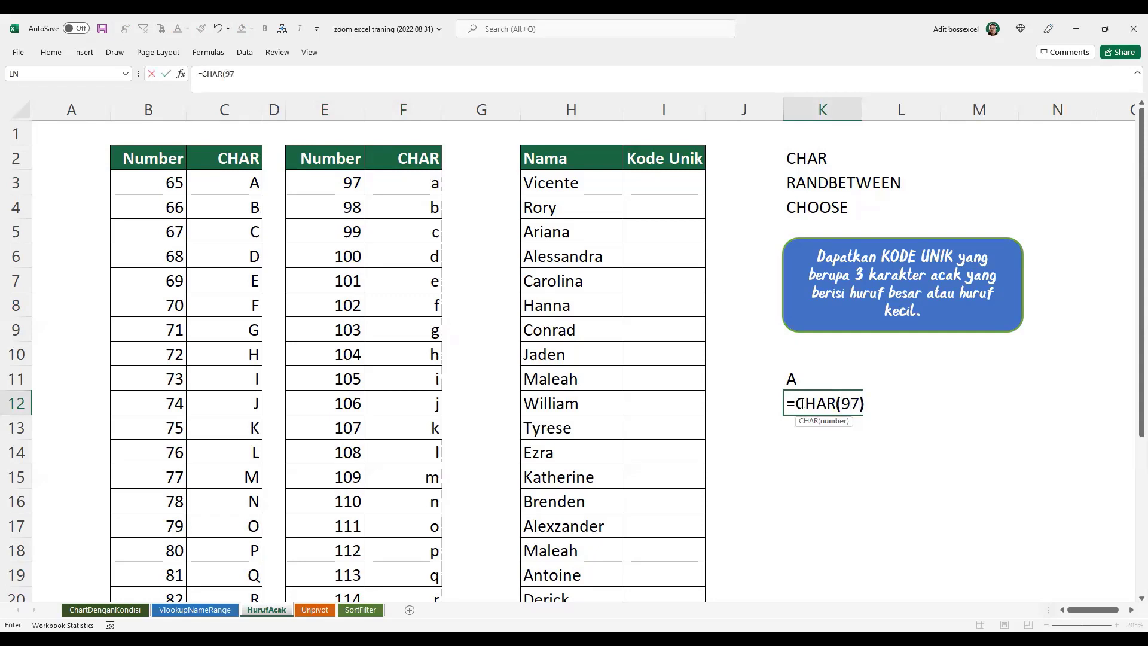
pyautogui.press('Return')
pyautogui.click(801, 403)
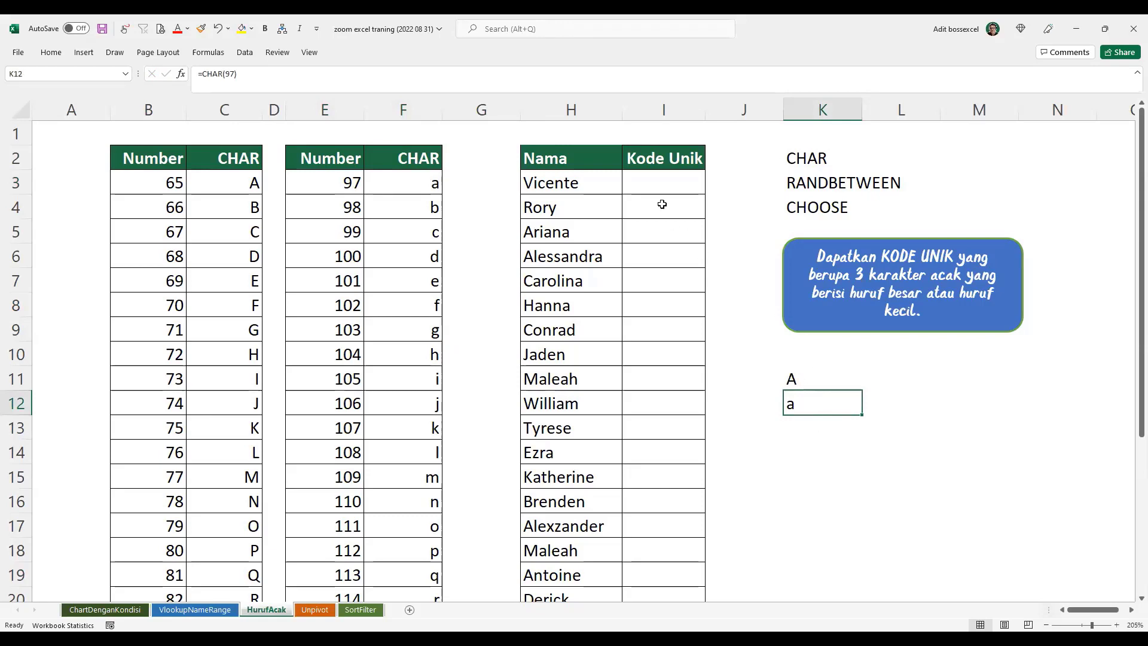
pyautogui.click(658, 185)
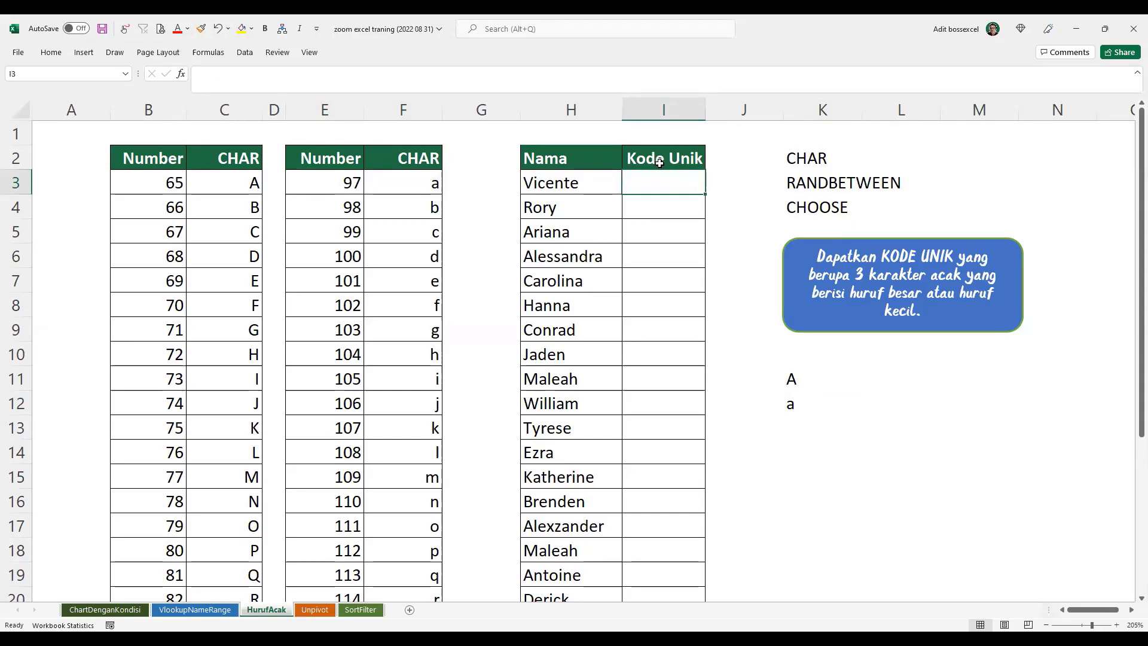
pyautogui.write('=')
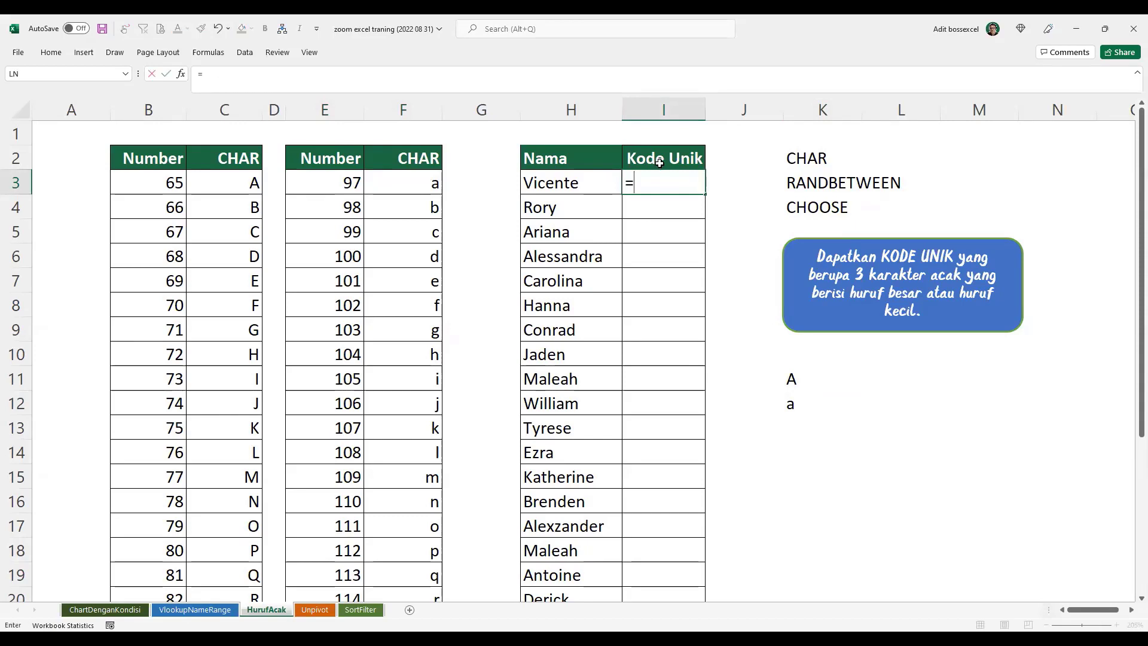
pyautogui.press('Escape')
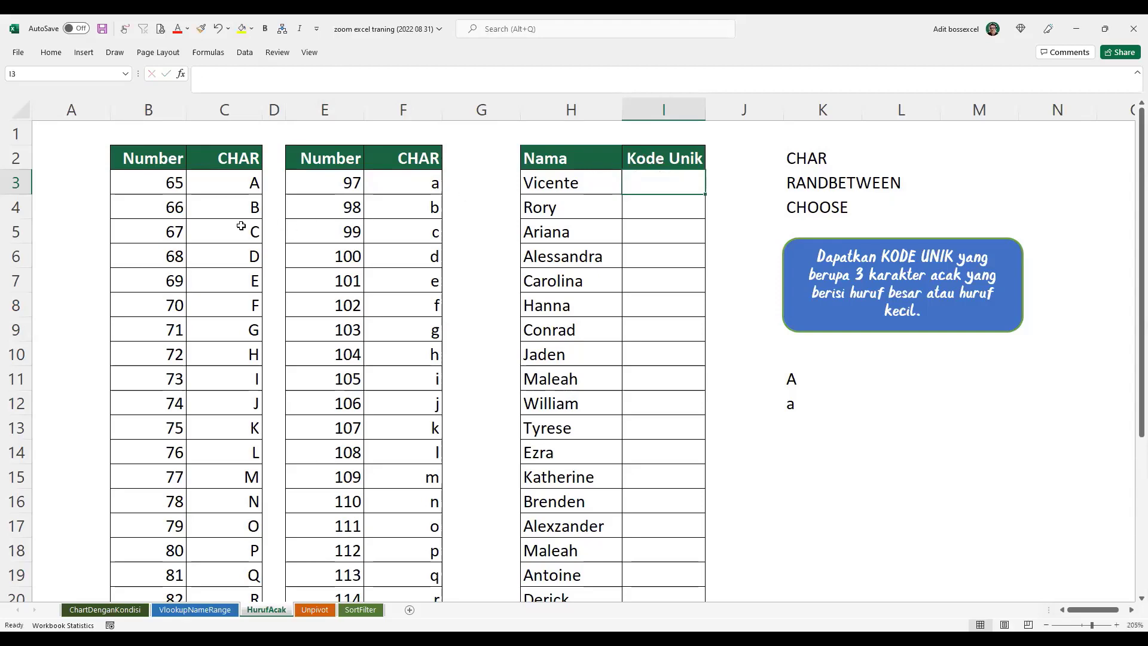
# Enter =RANDBETWEEN(65;90) in I3, taking the first and last uppercase codes from column B as the limits
pyautogui.click(164, 180)
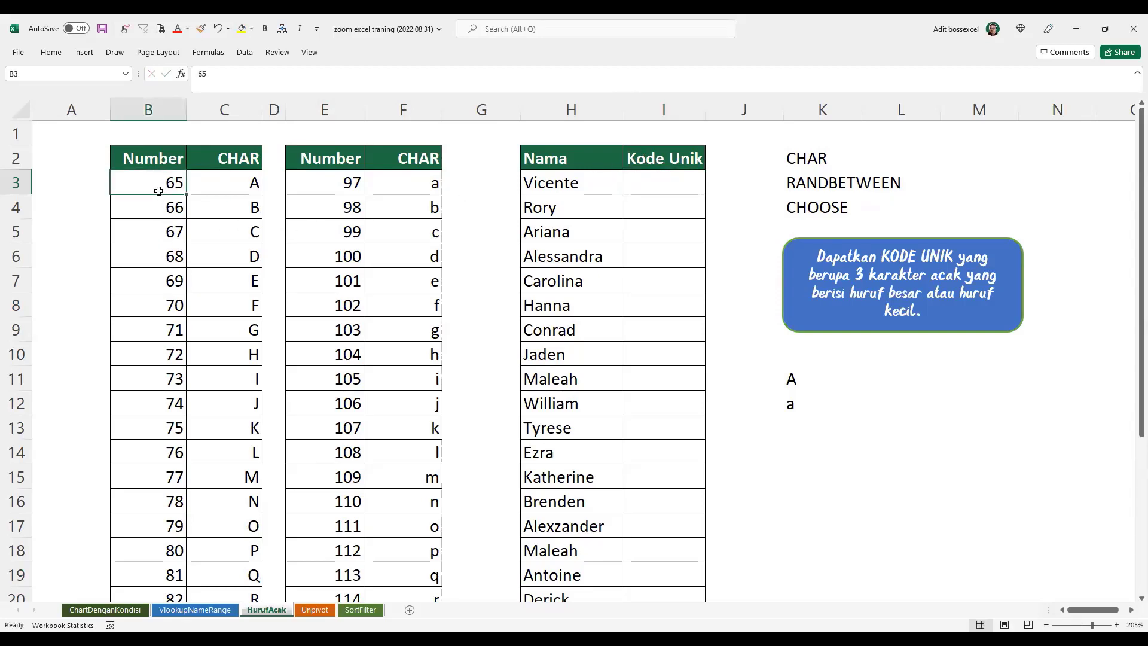
pyautogui.scroll(-1, 169, 402)
pyautogui.scroll(-3, 169, 402)
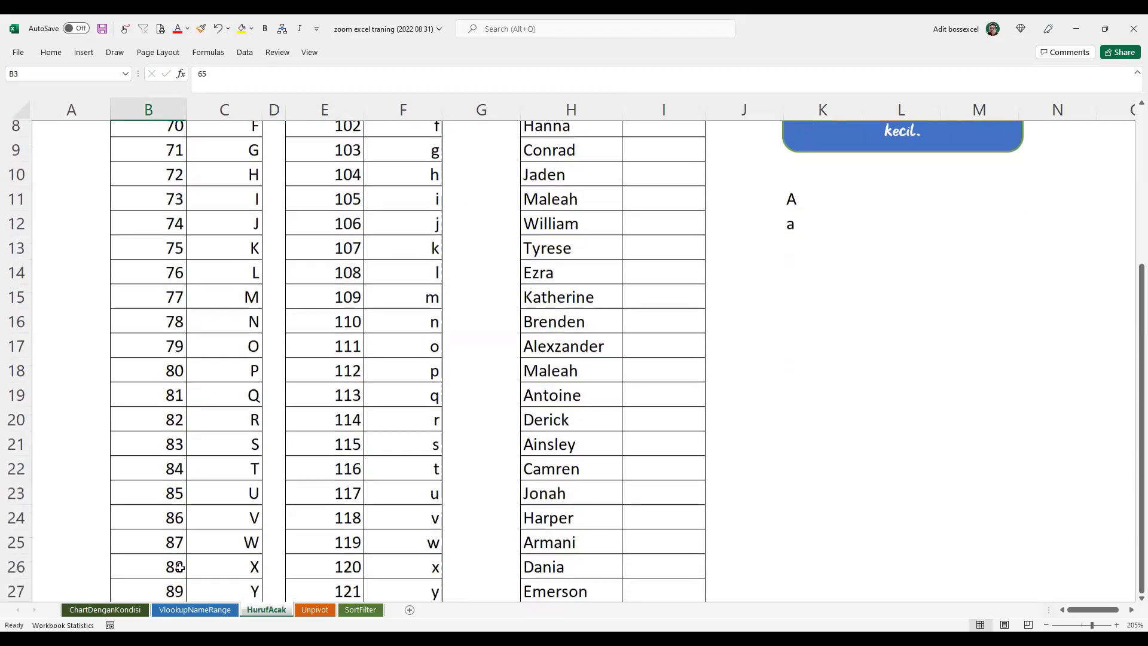
pyautogui.click(172, 575)
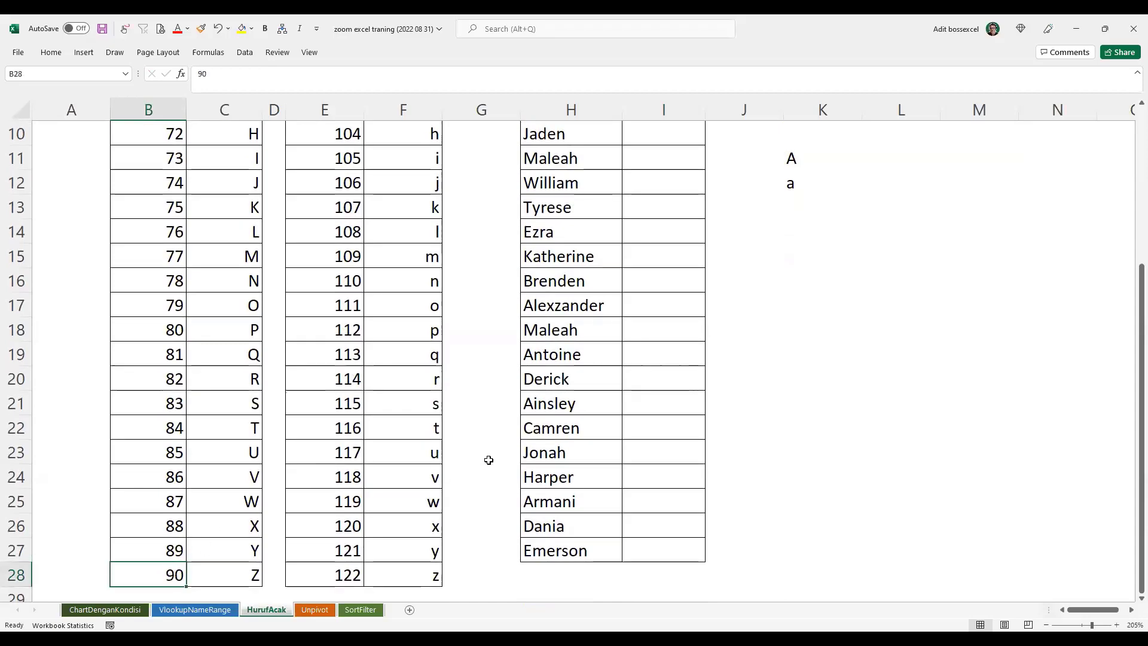
pyautogui.scroll(3, 487, 461)
pyautogui.click(678, 190)
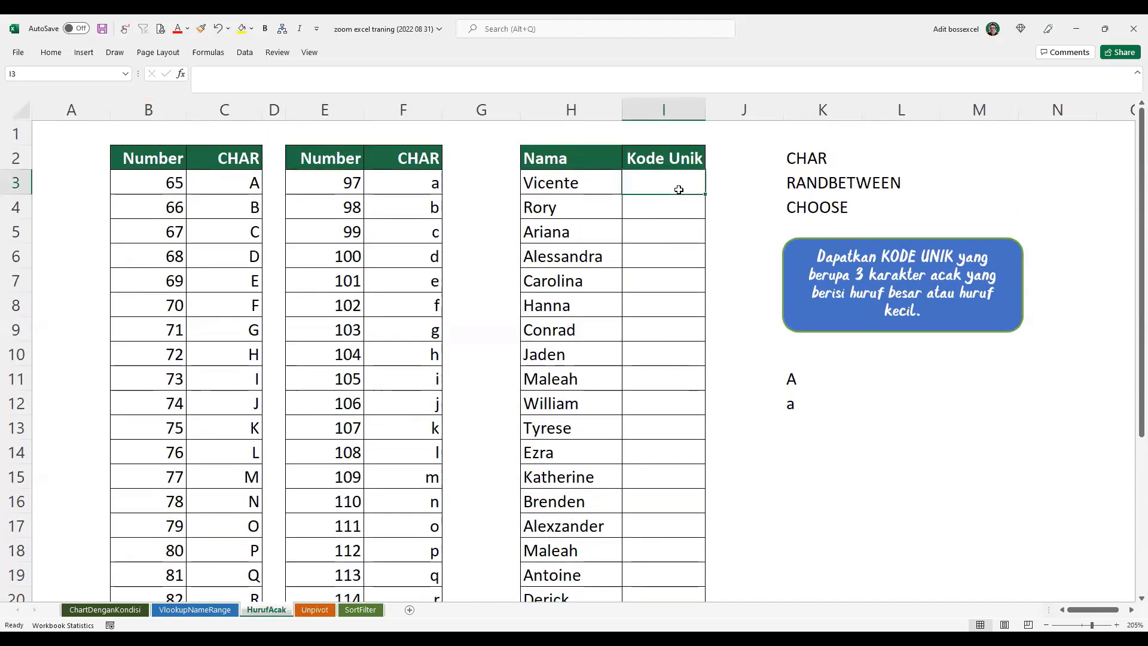
pyautogui.write('=')
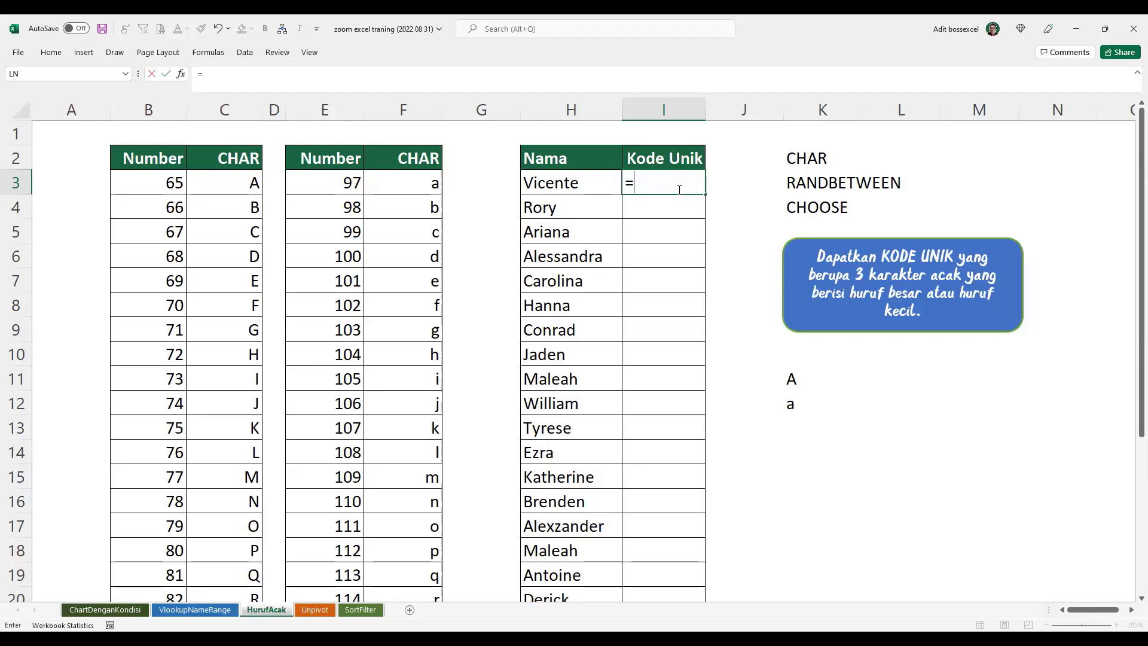
pyautogui.write('RANDBETWEEN(')
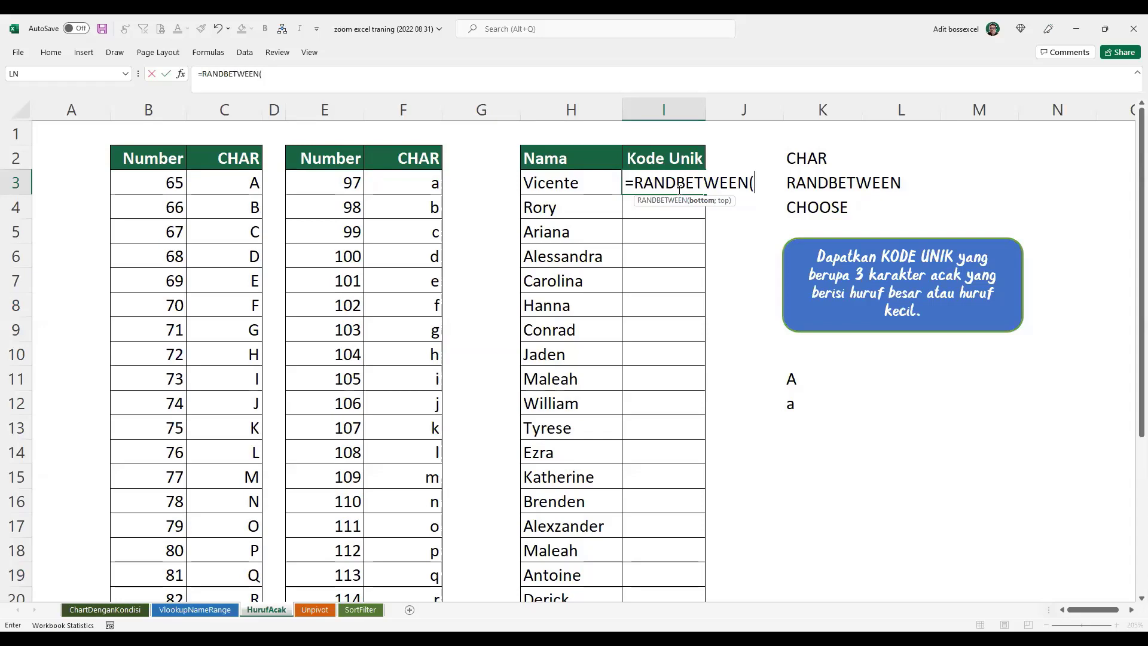
pyautogui.write('65;90')
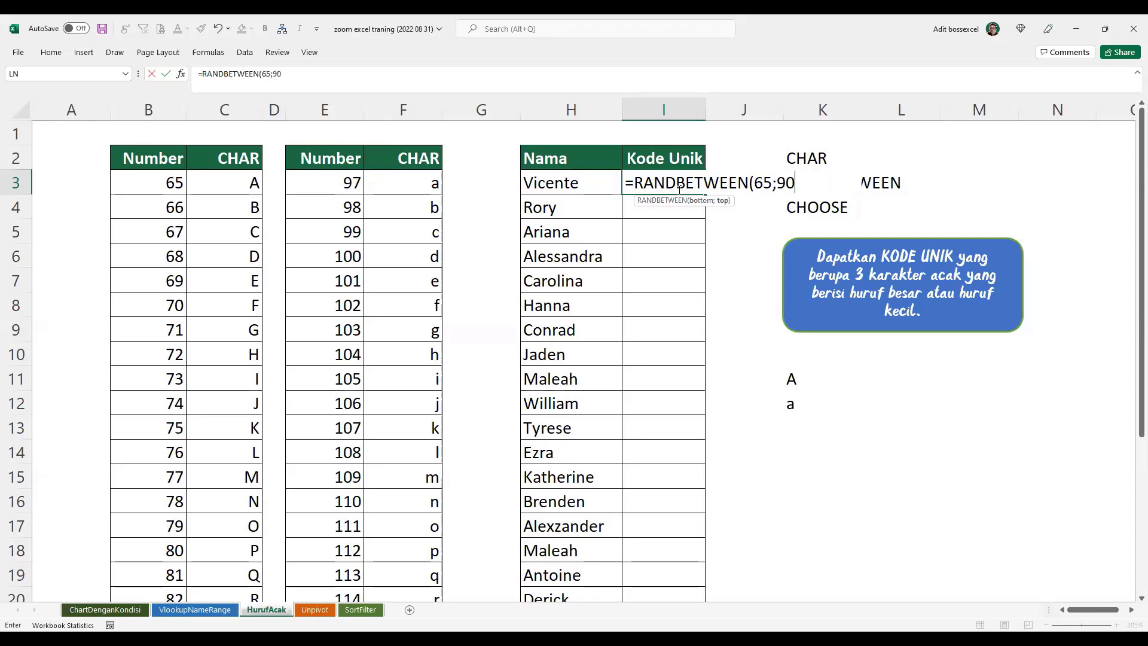
pyautogui.scroll(-5, 598, 299)
pyautogui.scroll(5, 307, 298)
pyautogui.write(')')
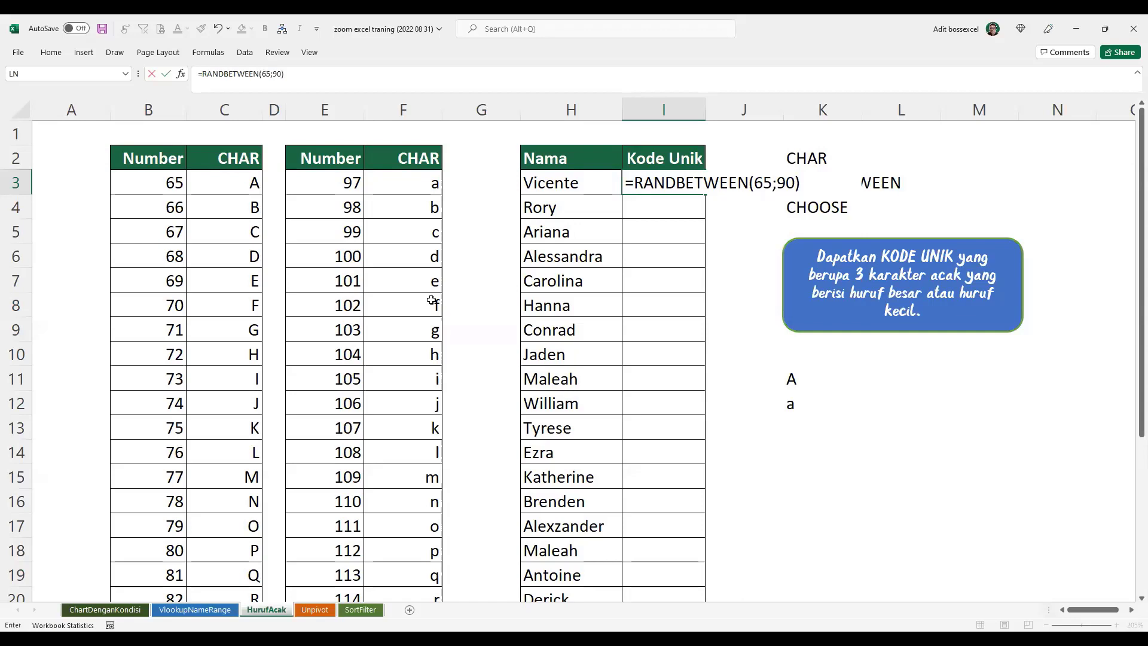
pyautogui.press('Return')
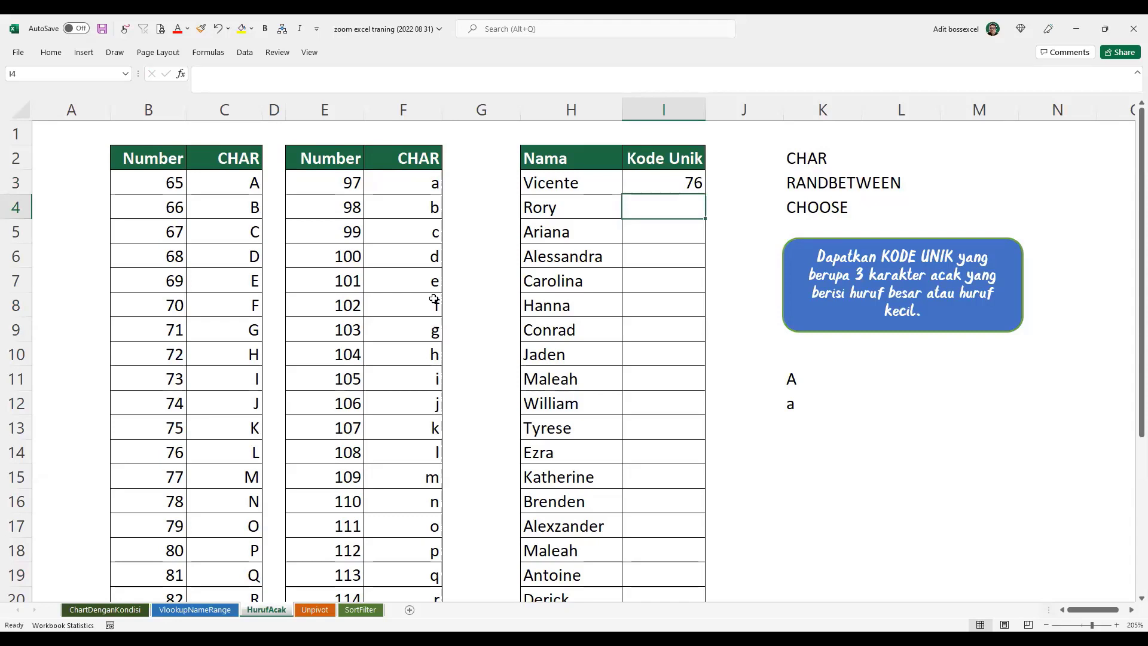
# Add the note "volatile" in M3, beside the RANDBETWEEN entry
pyautogui.click(839, 188)
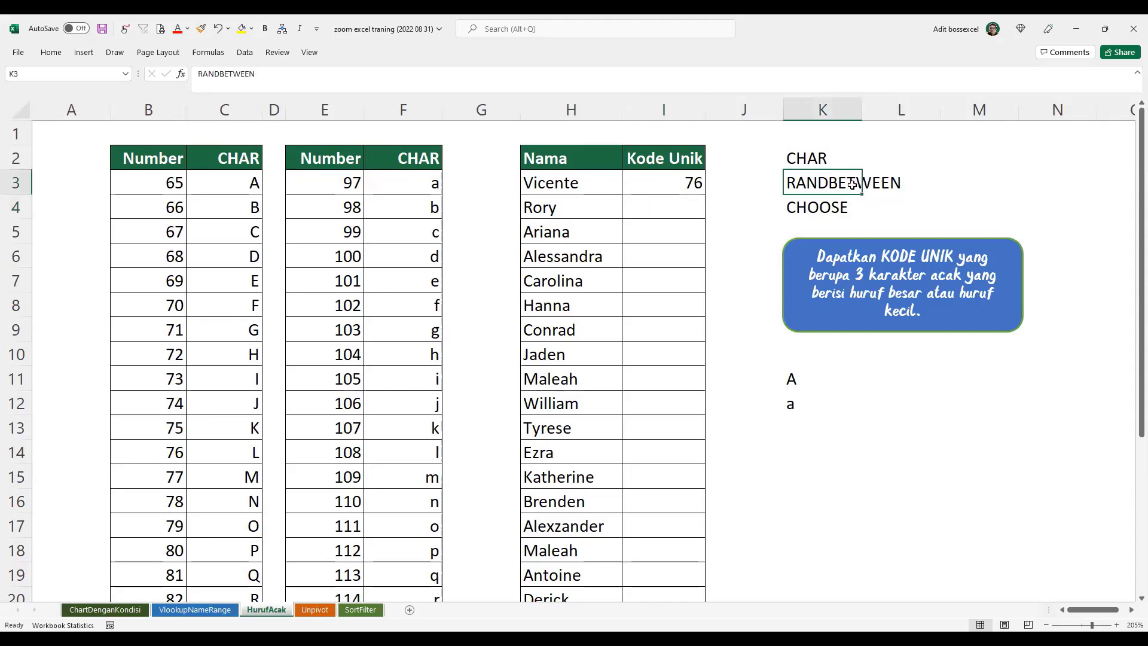
pyautogui.click(960, 179)
pyautogui.write('volatile')
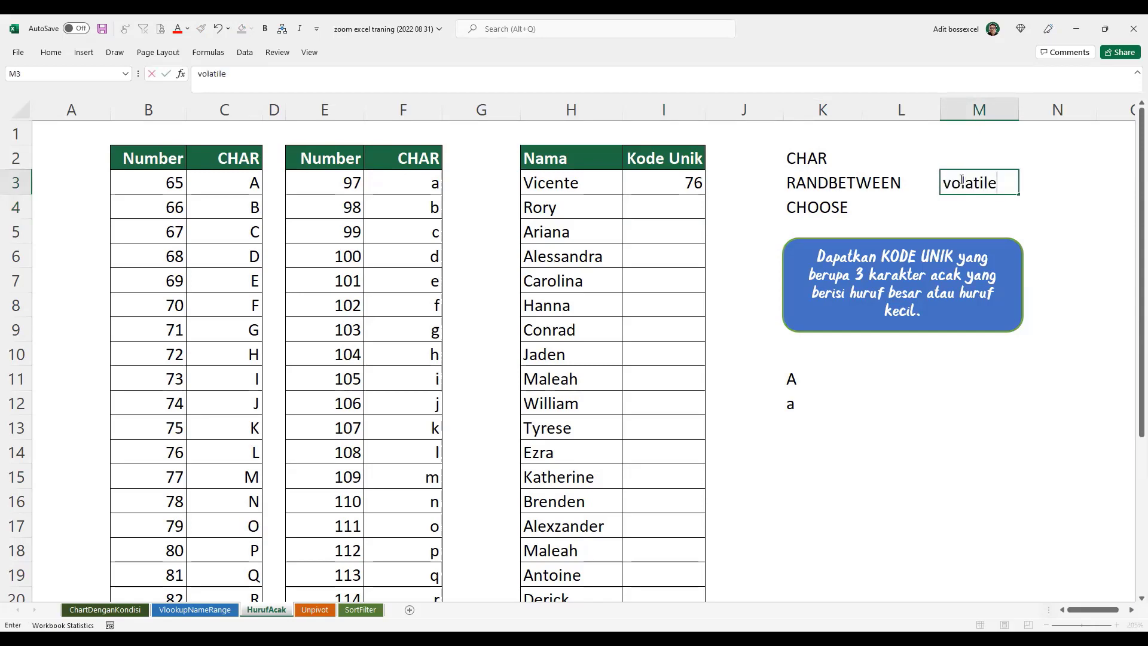
pyautogui.press('Return')
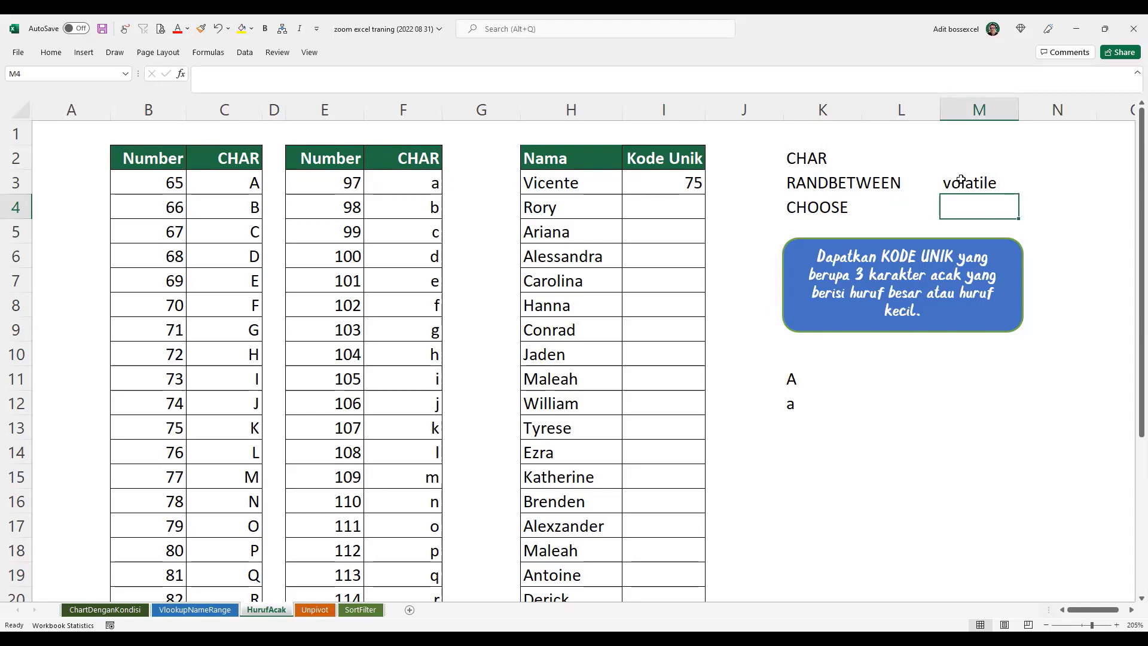
# Recalculate the sheet repeatedly to observe how the random number in I3 behaves
pyautogui.click(662, 185)
pyautogui.press('F9')
pyautogui.press('F9')
pyautogui.press('F9')
pyautogui.press('F9')
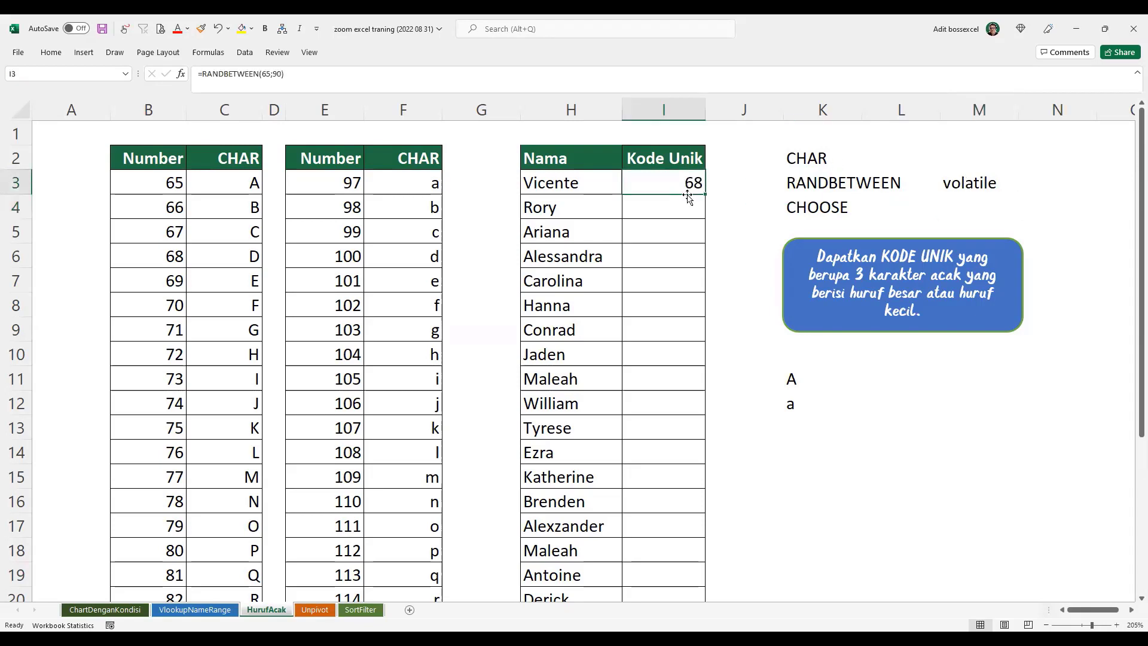
pyautogui.press('F9')
pyautogui.press('F9')
pyautogui.press('F9')
pyautogui.press('F9')
pyautogui.press('F9')
pyautogui.press('F9')
pyautogui.press('F9')
pyautogui.press('F9')
pyautogui.press('F9')
# Wrap the RANDBETWEEN formula in I3 in CHAR so it reads =CHAR(RANDBETWEEN(65;90))
pyautogui.press('F2')
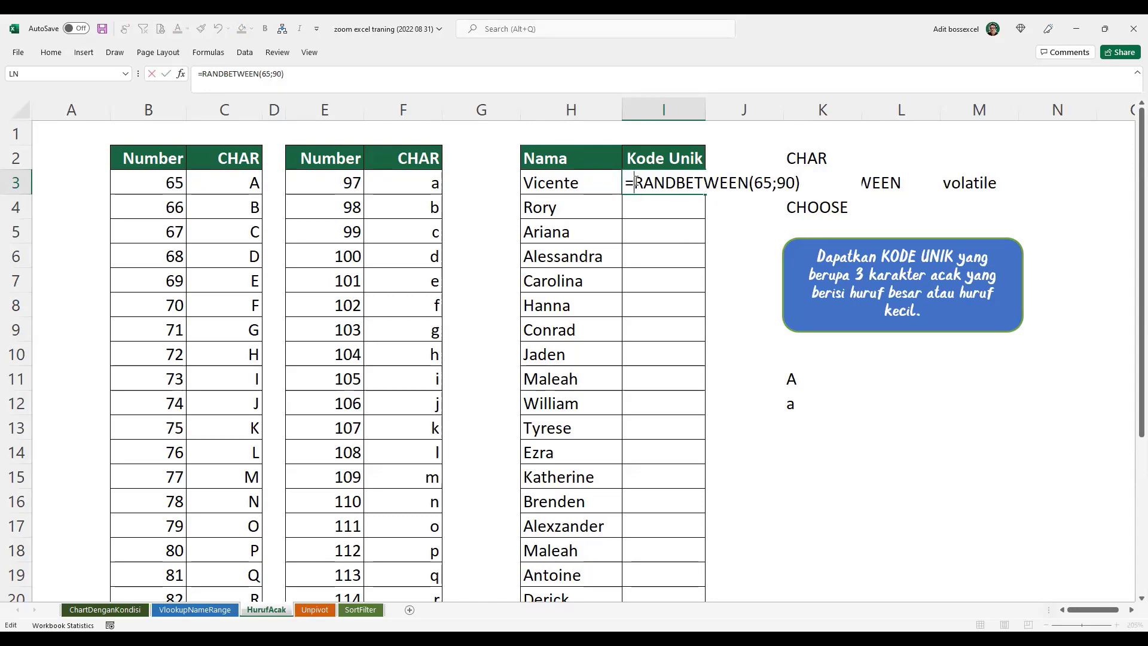
pyautogui.write('char')
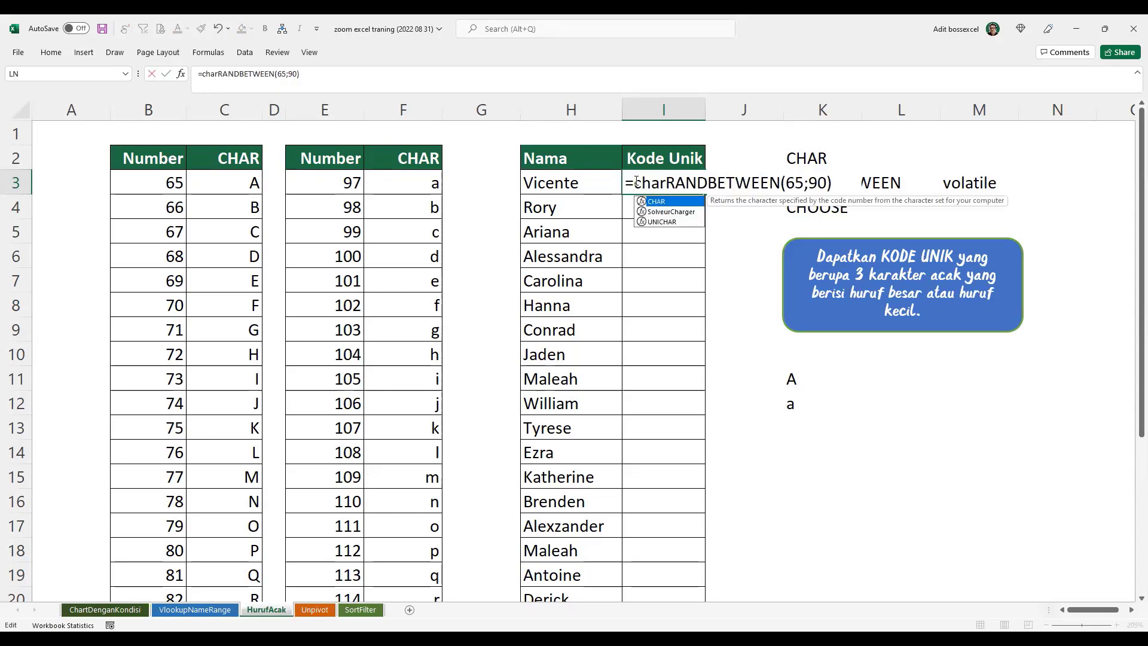
pyautogui.press('Tab')
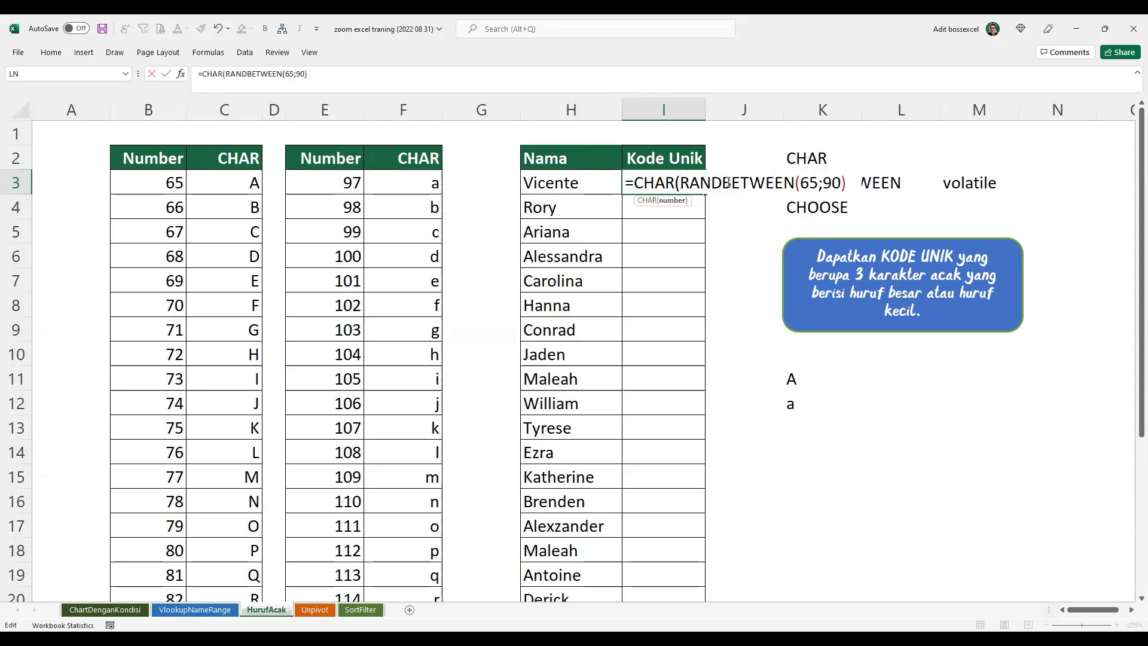
pyautogui.click(851, 180)
pyautogui.write(')')
pyautogui.hotkey('ctrl', 'Return')
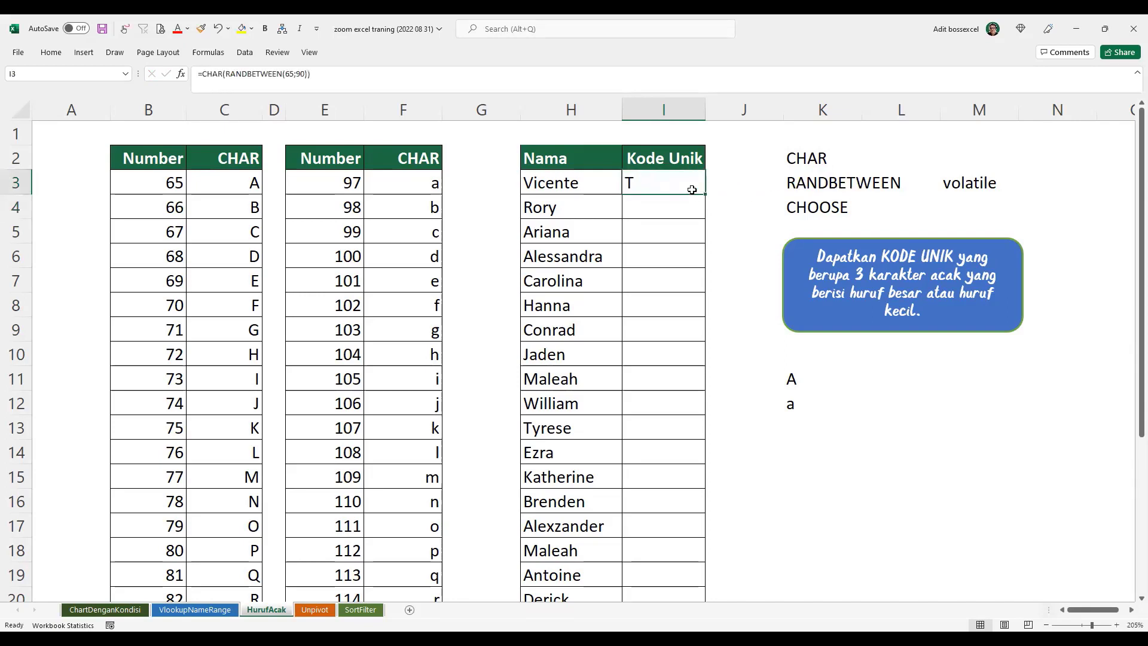
# Recalculate the sheet repeatedly to observe the random uppercase letter in I3
pyautogui.press('F9')
pyautogui.press('F9')
pyautogui.press('F9')
pyautogui.press('F9')
pyautogui.press('F9')
pyautogui.press('F9')
pyautogui.press('F9')
pyautogui.press('F9')
pyautogui.press('F9')
pyautogui.press('F9')
pyautogui.press('F9')
pyautogui.press('F9')
pyautogui.press('F9')
pyautogui.press('F9')
pyautogui.press('F9')
# Copy the formula text =CHAR(RANDBETWEEN(65;90)) from I3 into cell I4
pyautogui.press('F2')
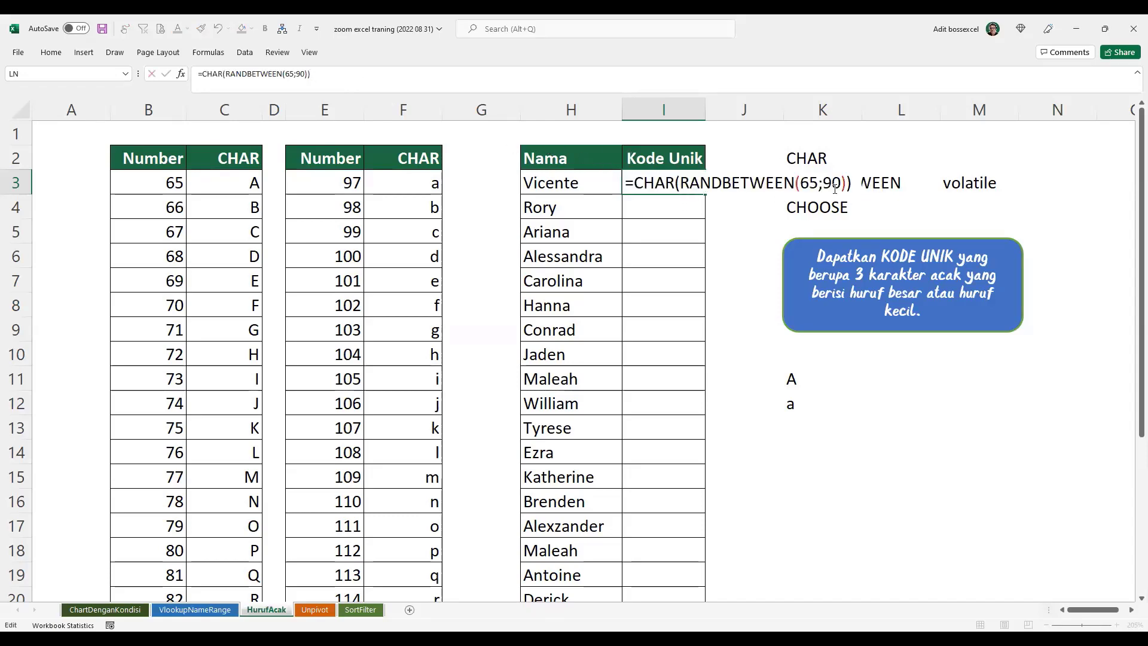
pyautogui.keyDown('shift'); pyautogui.click(628, 181); pyautogui.keyUp('shift')
pyautogui.hotkey('ctrl', 'c')
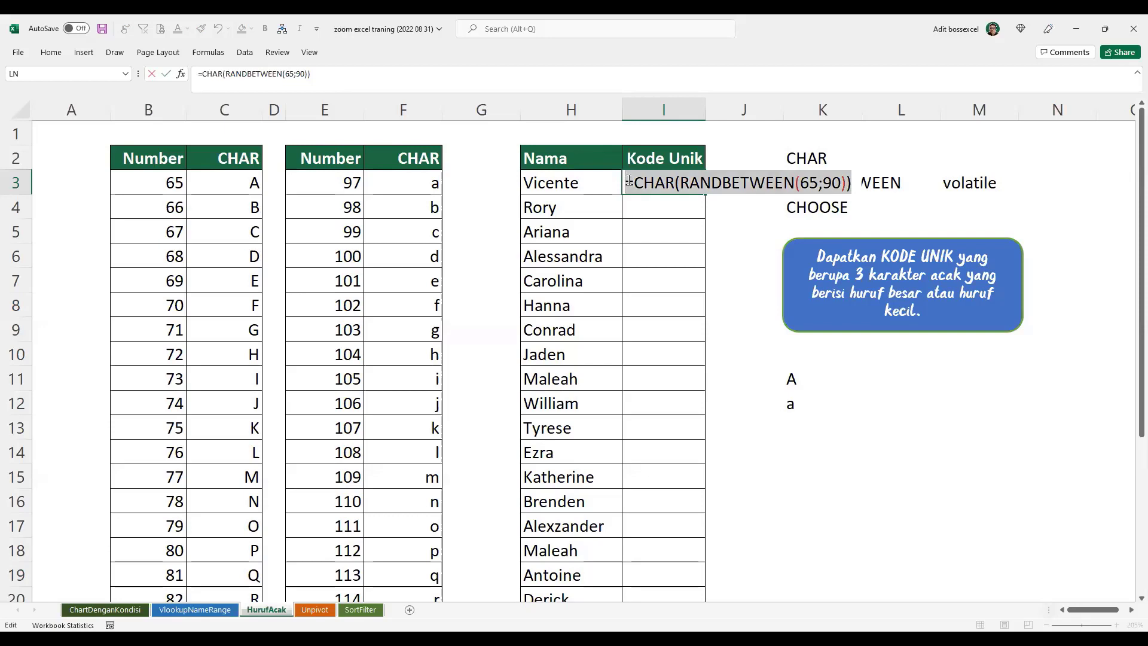
pyautogui.press('Escape')
pyautogui.doubleClick(655, 208)
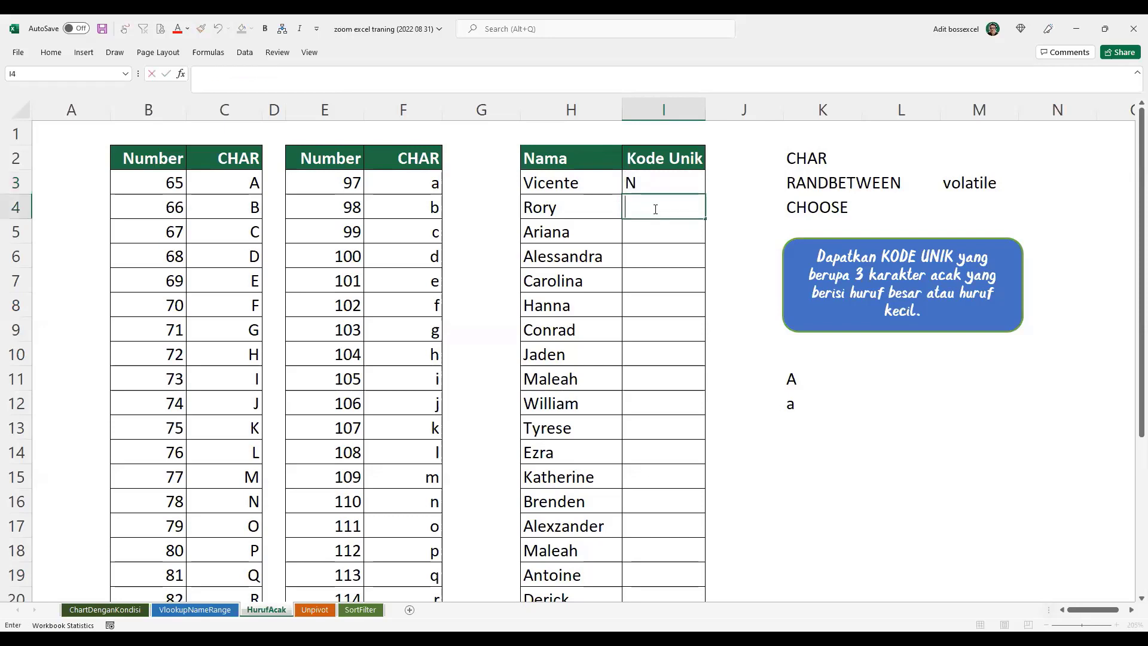
pyautogui.hotkey('ctrl', 'v')
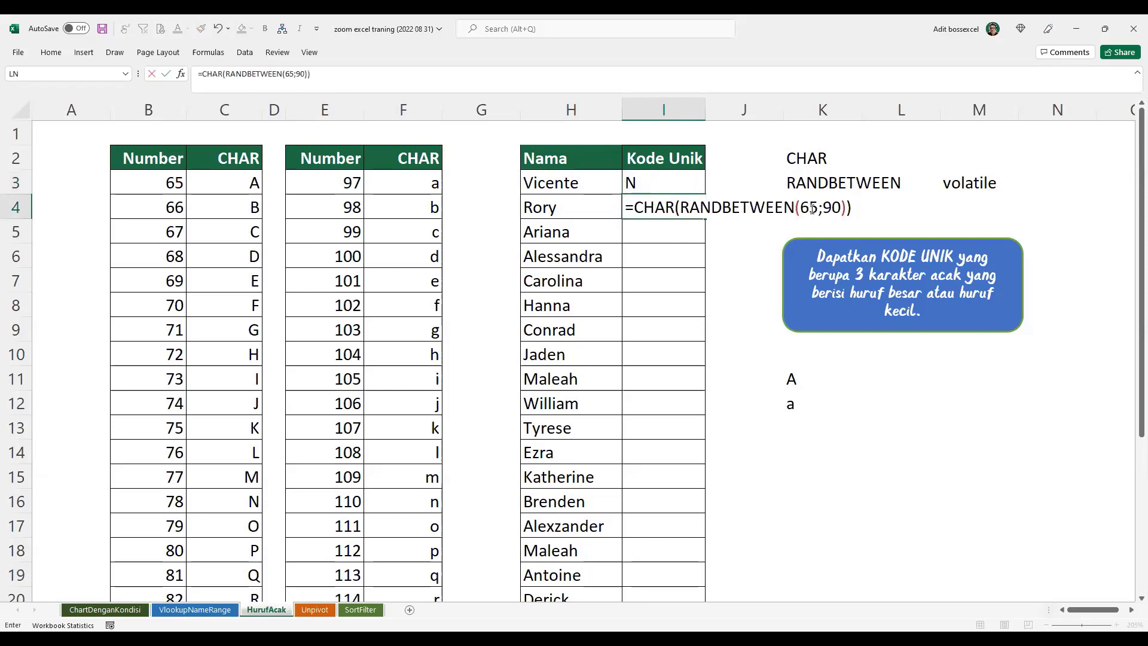
# Set the RANDBETWEEN limits in I4 to 97 and 122, and check the upper limit against the lowercase table's last row
pyautogui.moveTo(818, 206); pyautogui.dragTo(806, 206)
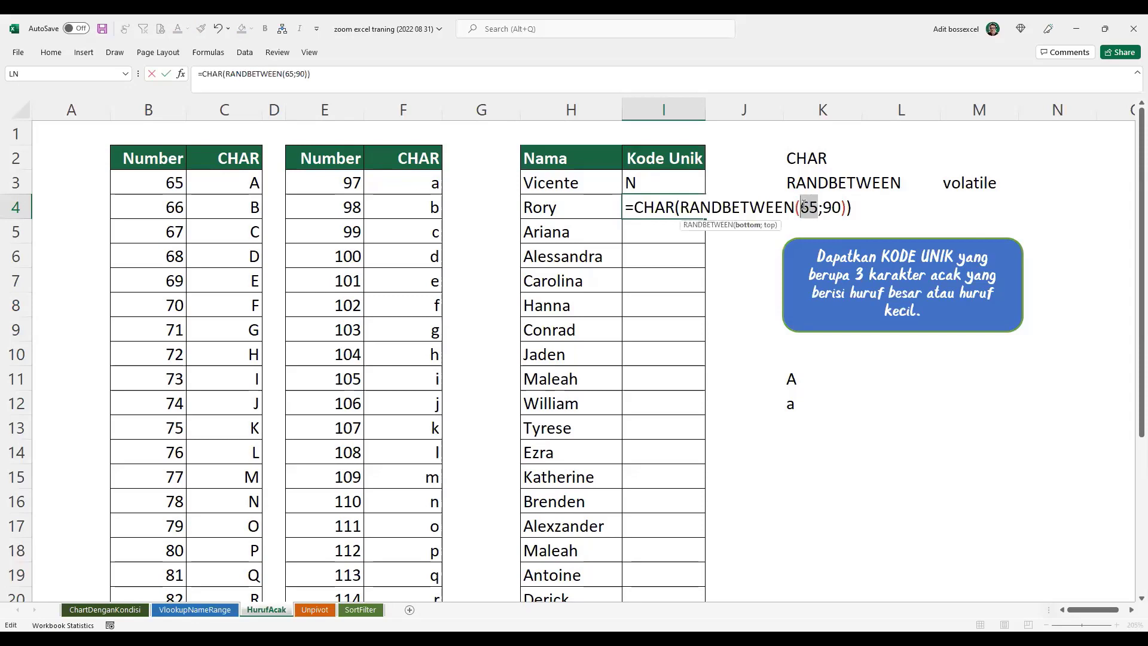
pyautogui.write('97')
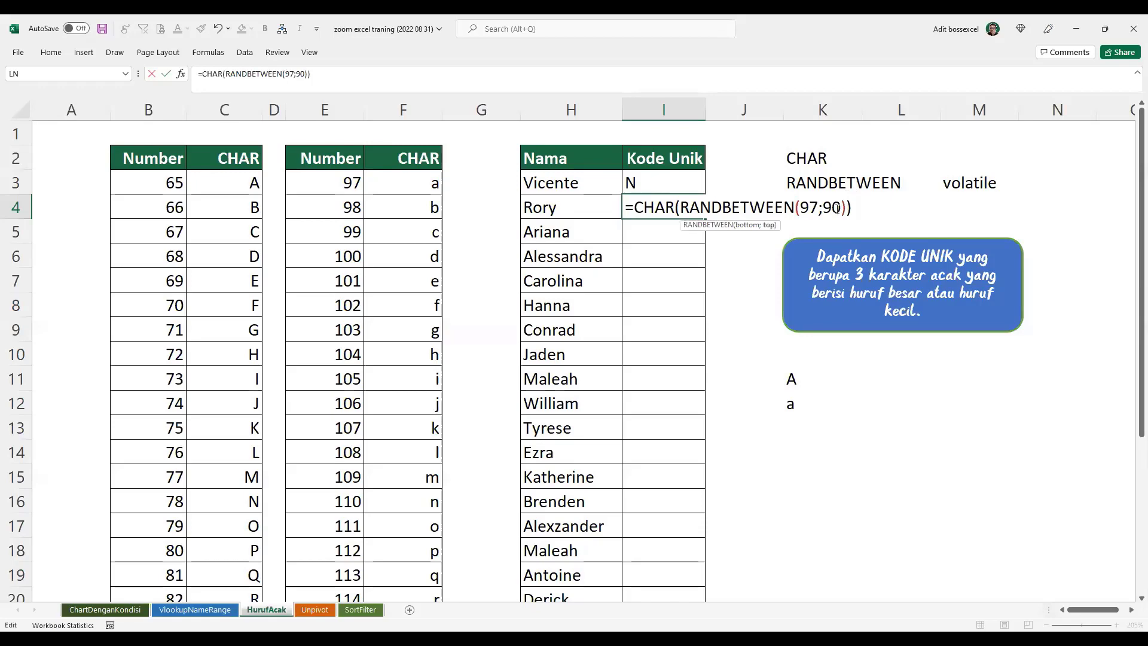
pyautogui.moveTo(839, 207); pyautogui.dragTo(827, 207)
pyautogui.write('122')
pyautogui.press('Return')
pyautogui.scroll(-3, 345, 574)
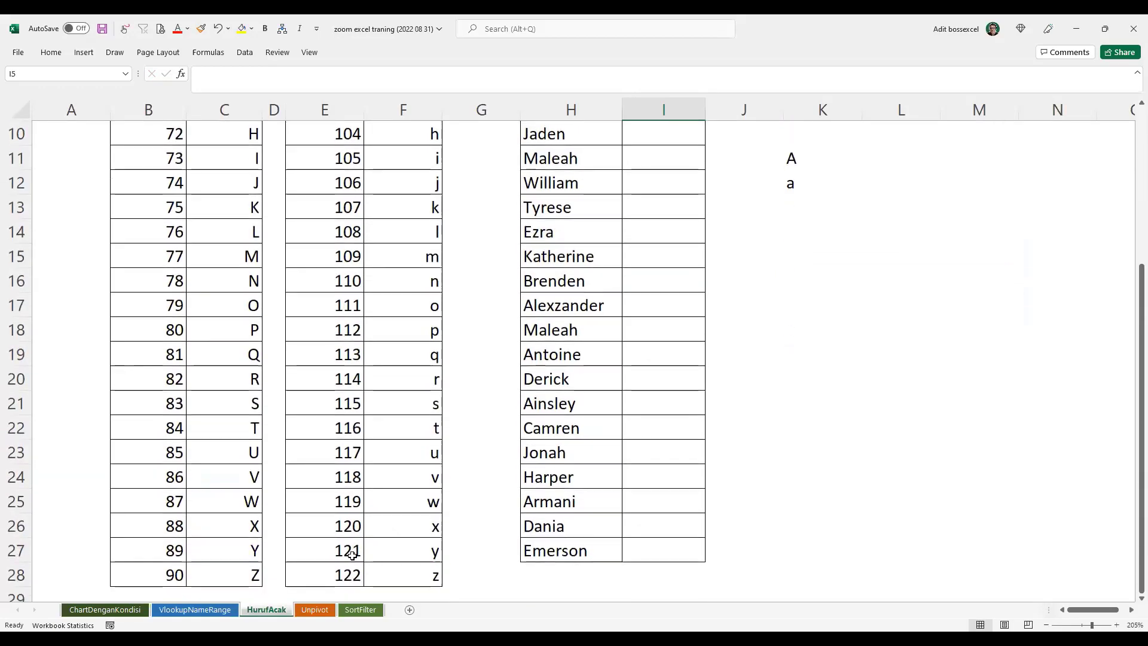
pyautogui.click(346, 574)
pyautogui.moveTo(345, 573); pyautogui.dragTo(430, 573)
pyautogui.scroll(3, 636, 446)
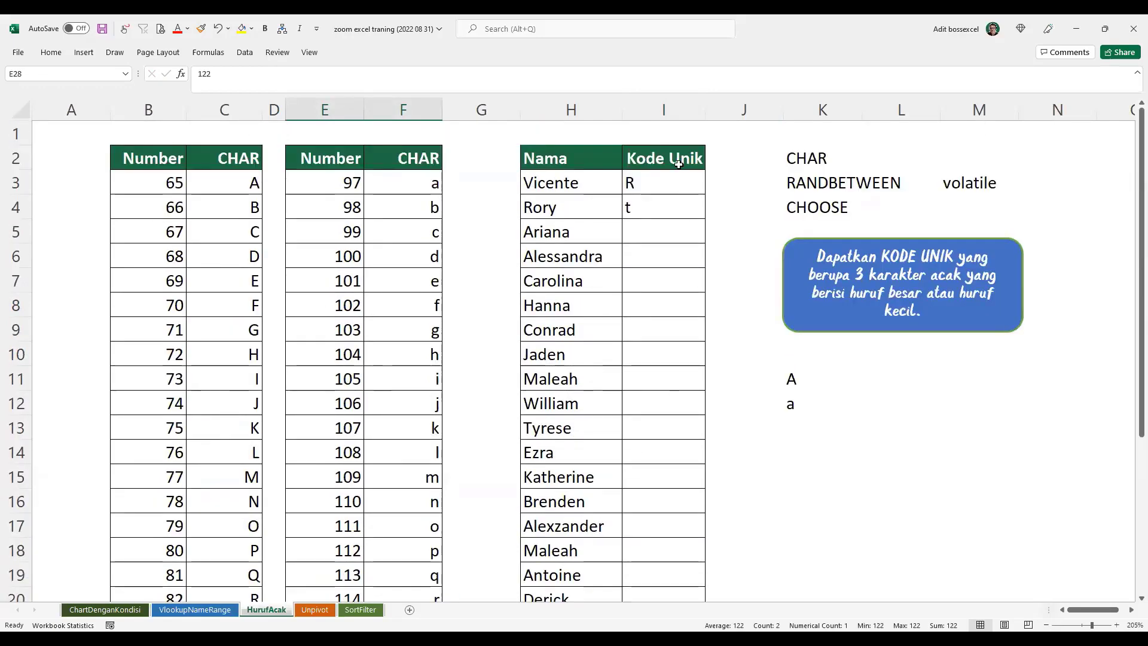
# Recalculate the sheet repeatedly to compare the random uppercase letter in I3 with the lowercase letter in I4
pyautogui.press('F9')
pyautogui.press('F9')
pyautogui.press('F9')
pyautogui.press('F9')
pyautogui.press('F9')
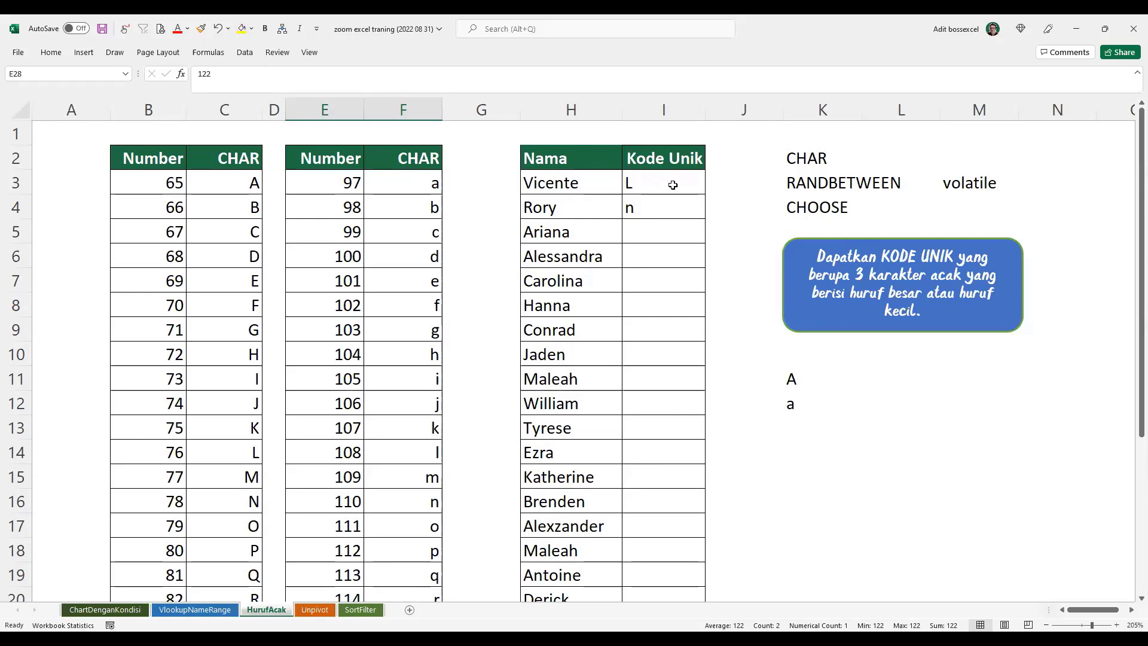
pyautogui.press('F9')
pyautogui.press('F9')
pyautogui.press('F9')
pyautogui.press('F9')
pyautogui.press('F9')
pyautogui.press('F9')
pyautogui.press('F9')
# Enter a sample numbered list for CHOOSE in K14:L15, with 1 as apel and 2 as jeruk
pyautogui.moveTo(824, 156); pyautogui.dragTo(939, 177)
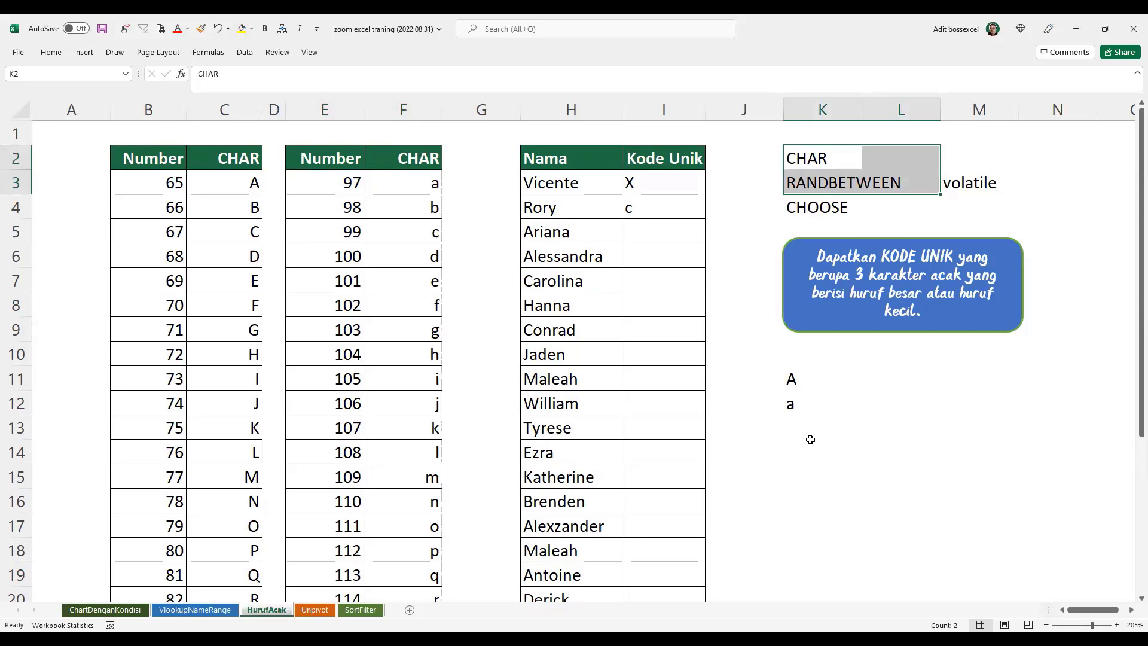
pyautogui.click(843, 207)
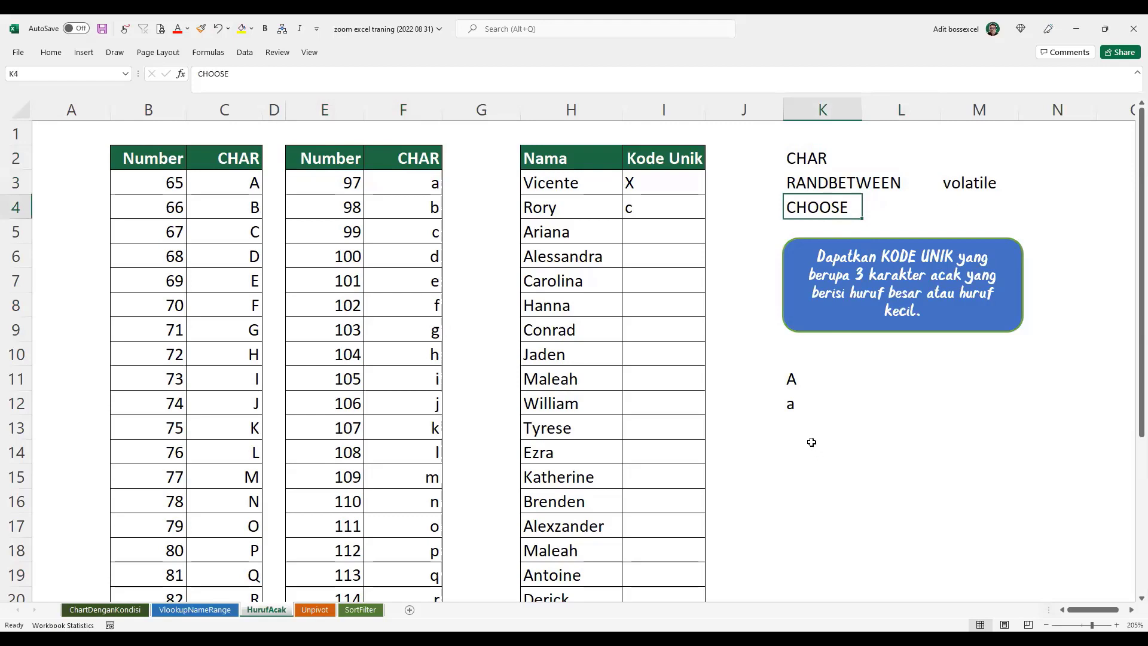
pyautogui.click(828, 455)
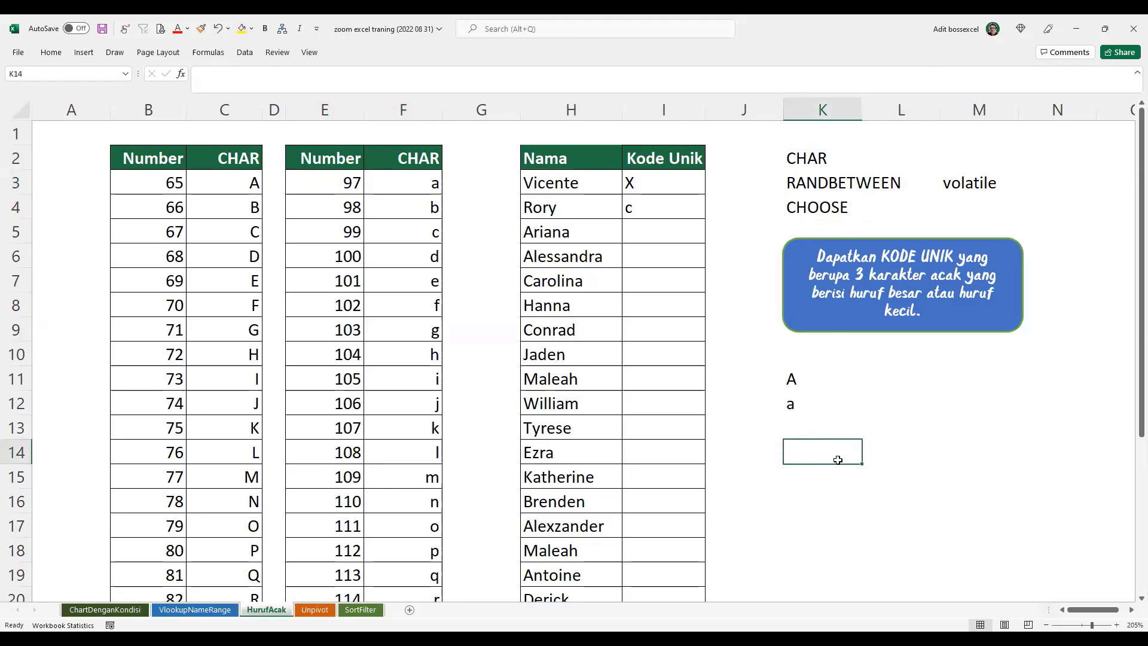
pyautogui.write('1')
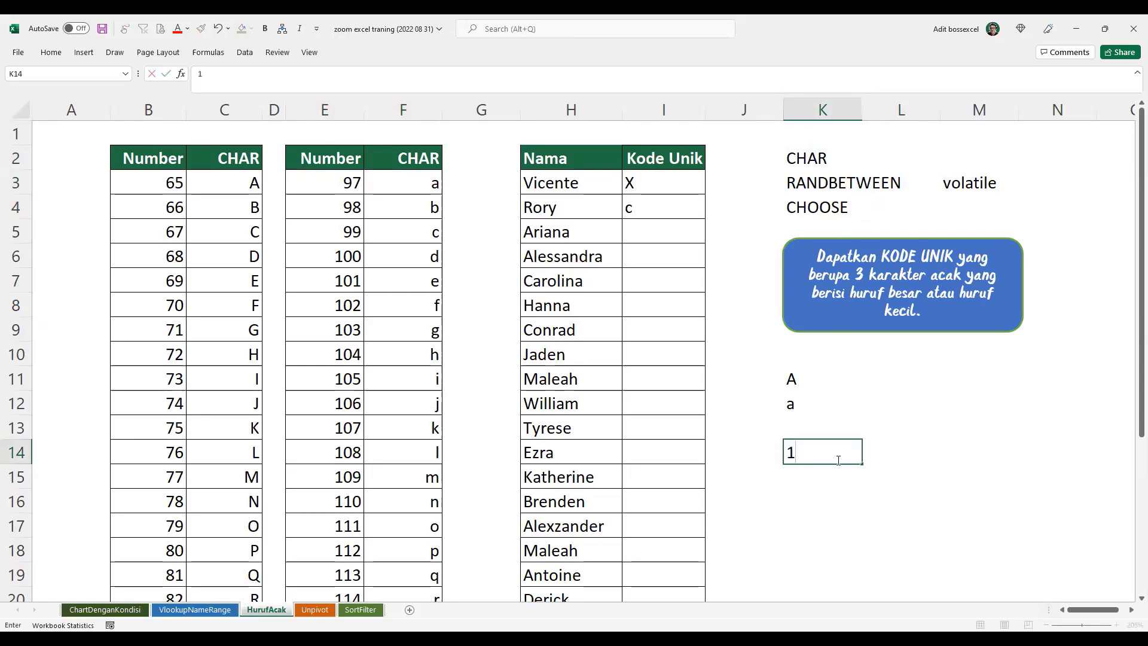
pyautogui.press('Tab')
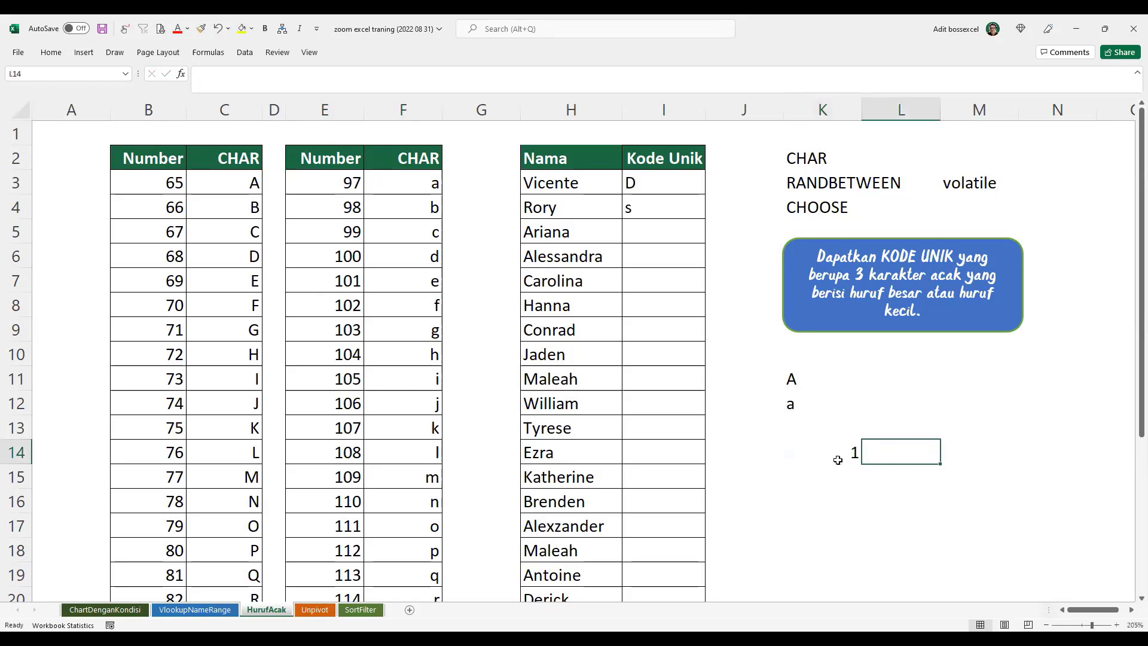
pyautogui.write('apel')
pyautogui.press('Return')
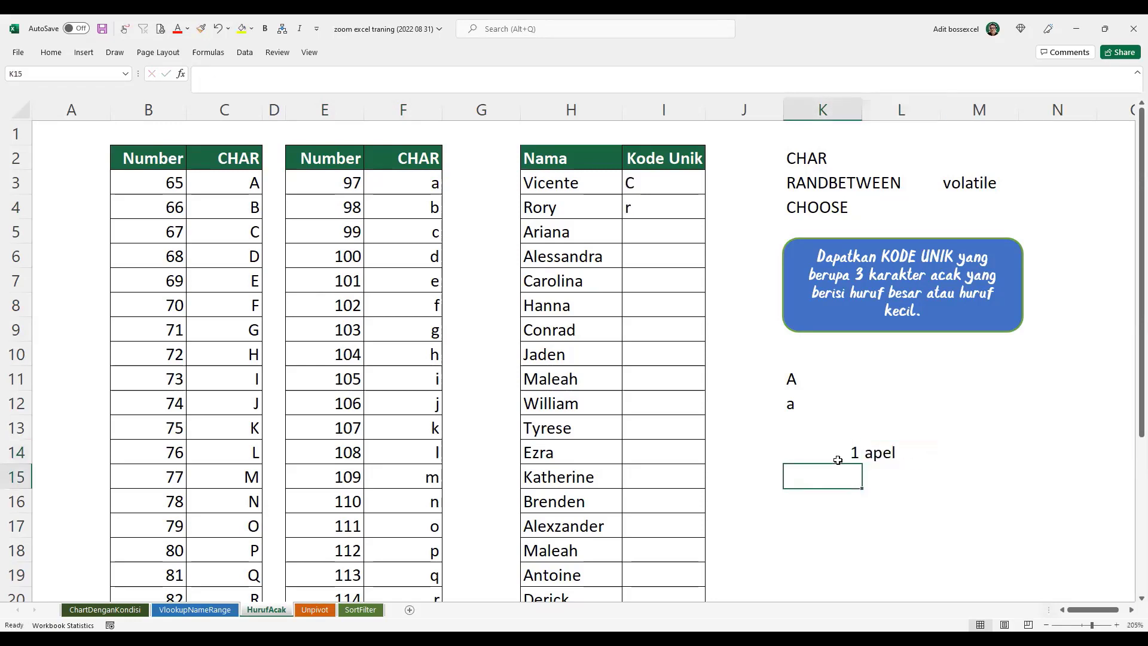
pyautogui.write('2')
pyautogui.press('Tab')
pyautogui.write('jeru')
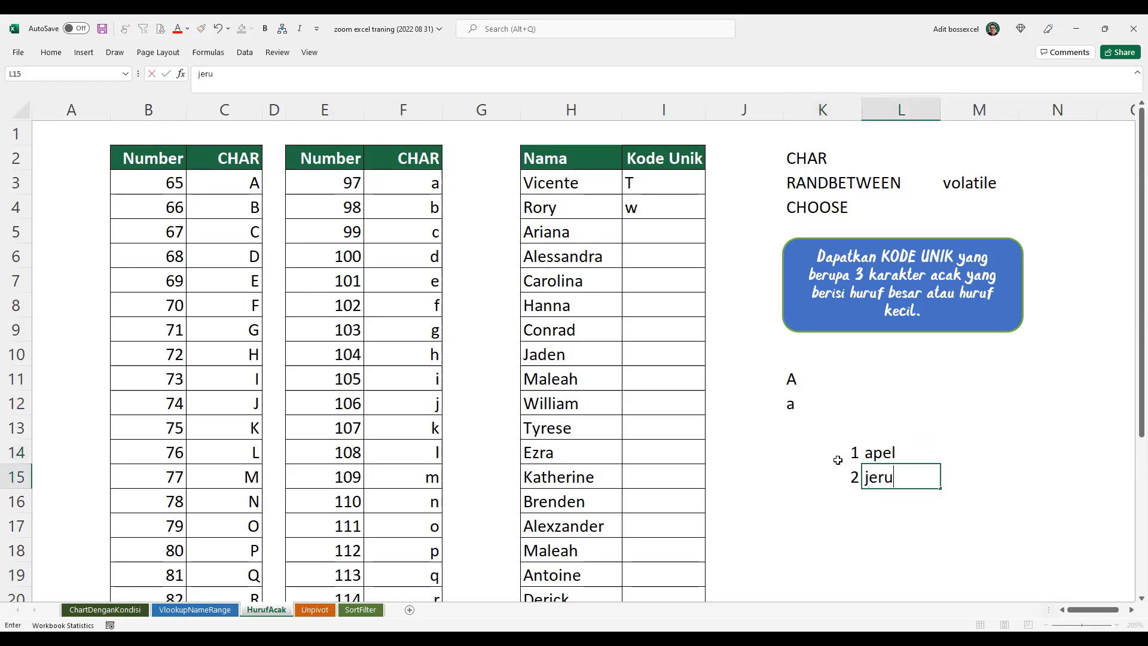
pyautogui.write('k')
pyautogui.press('Return')
# Enter the formula =CHOOSE(1;"apel";"jeruk") in cell K17, below the numbered list
pyautogui.scroll(-1, 840, 461)
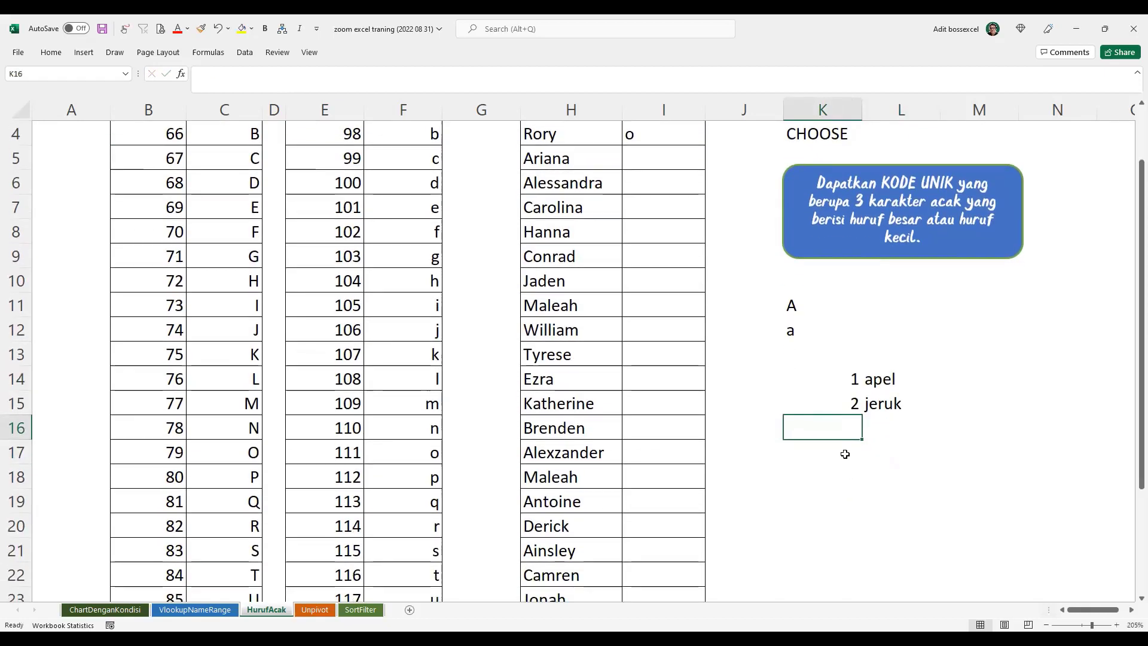
pyautogui.click(844, 454)
pyautogui.write('cho')
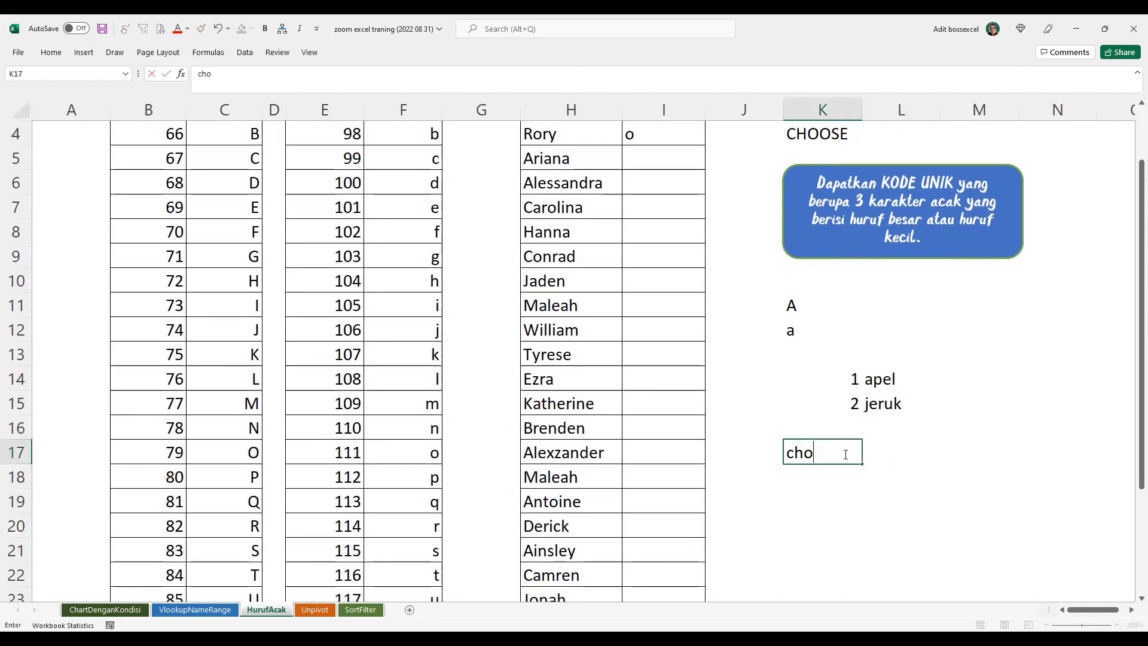
pyautogui.press('BackSpace')
pyautogui.press('BackSpace')
pyautogui.press('BackSpace')
pyautogui.write('=cho')
pyautogui.press('Tab')
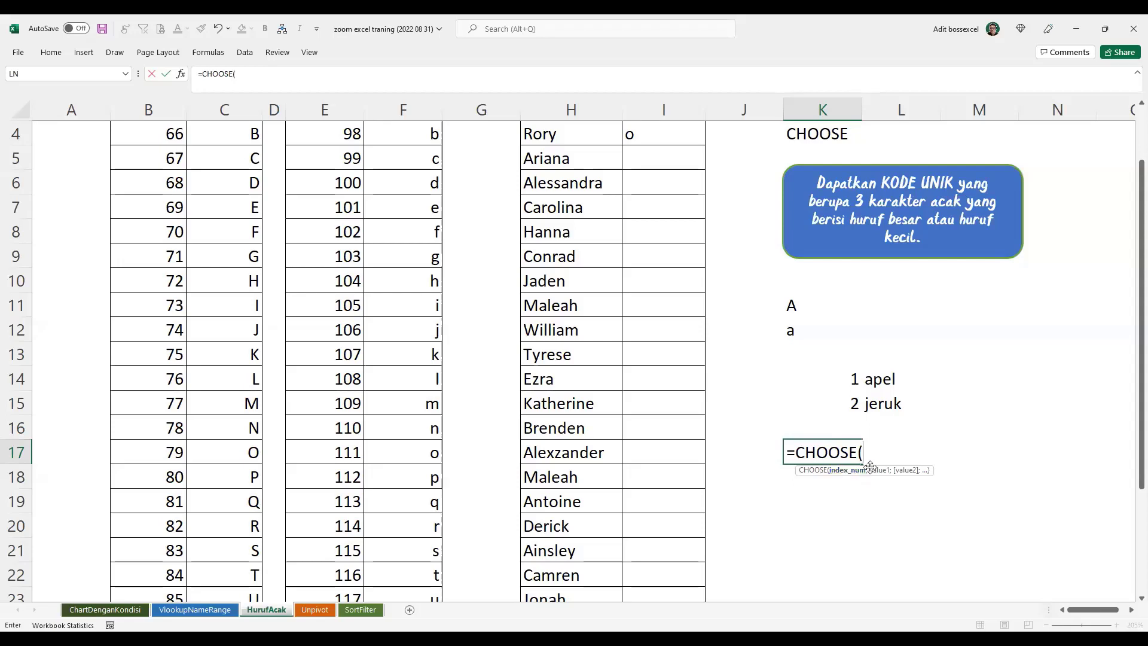
pyautogui.write('1;')
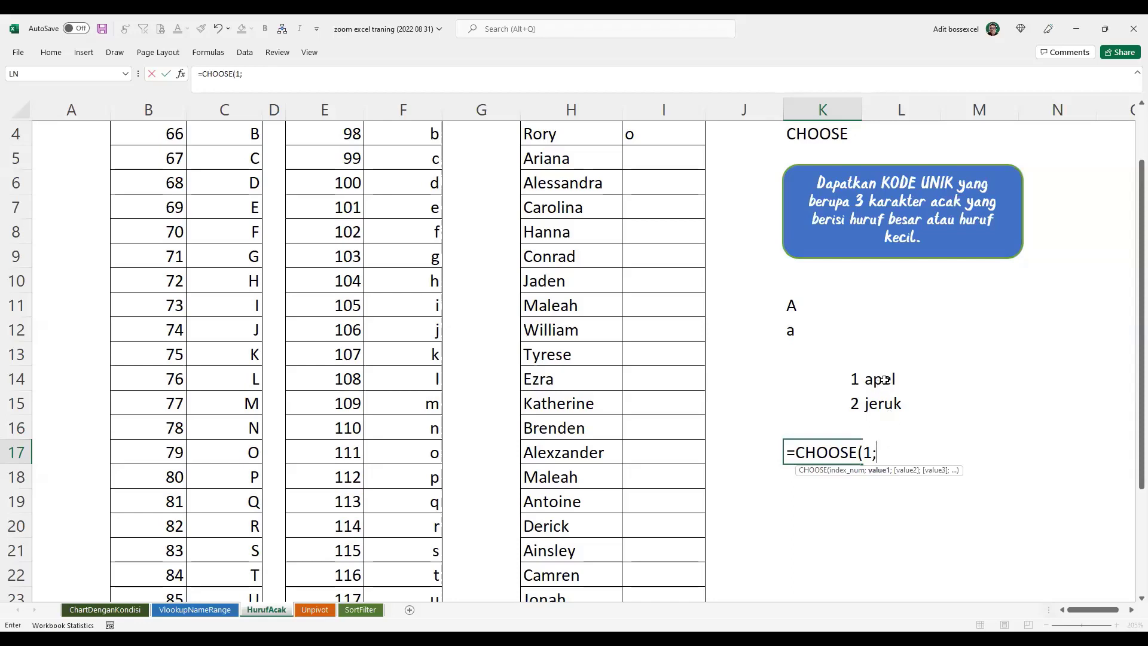
pyautogui.write('"apel";"jeru')
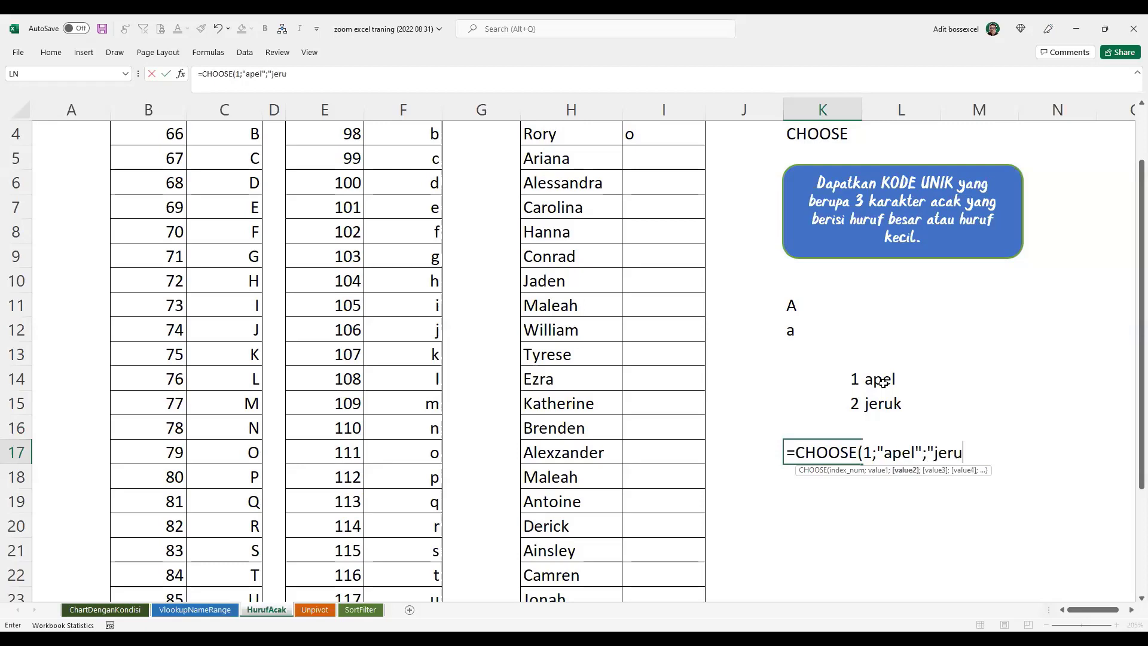
pyautogui.write('k")')
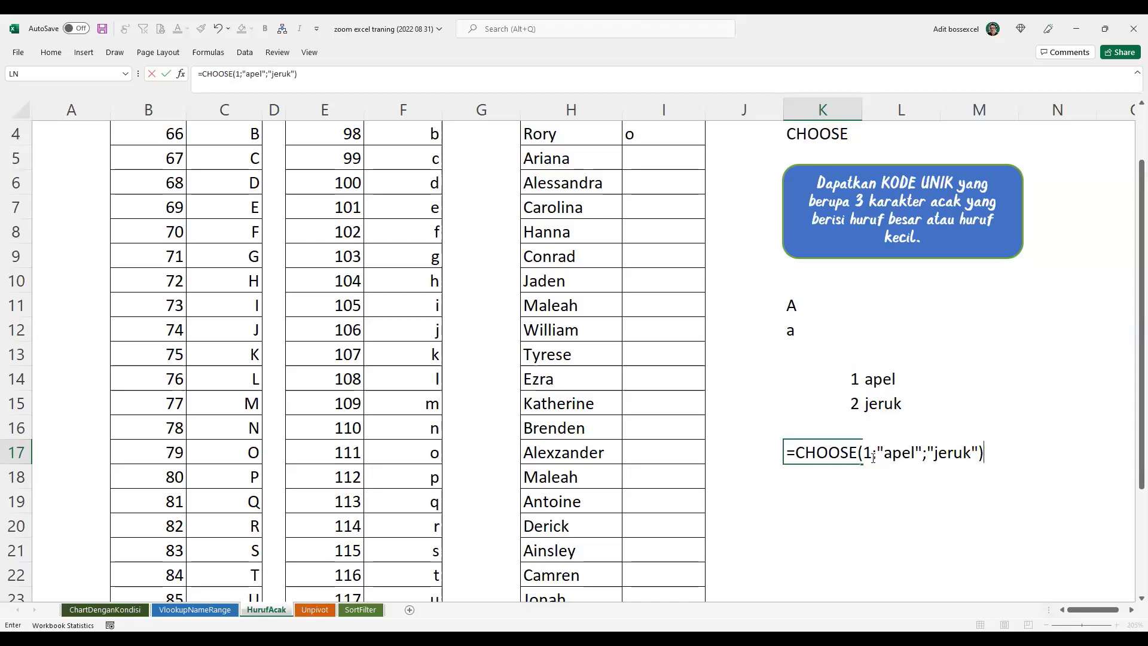
pyautogui.press('Return')
# Set the index number of the CHOOSE formula in K17 to 2
pyautogui.doubleClick(833, 455)
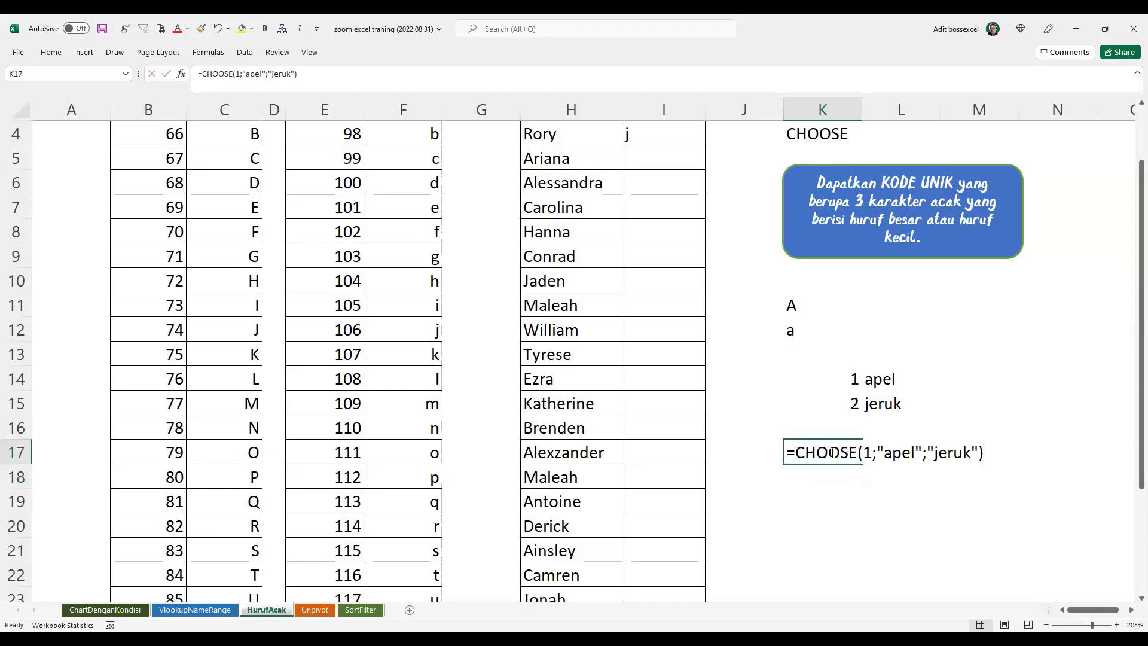
pyautogui.doubleClick(866, 455)
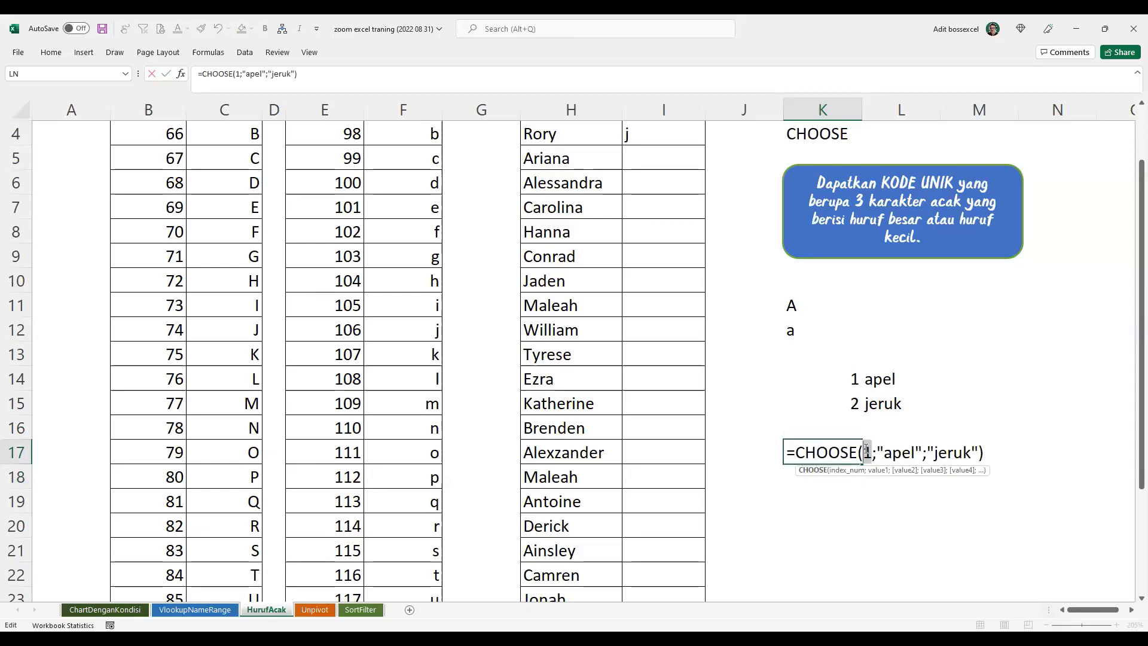
pyautogui.write('2')
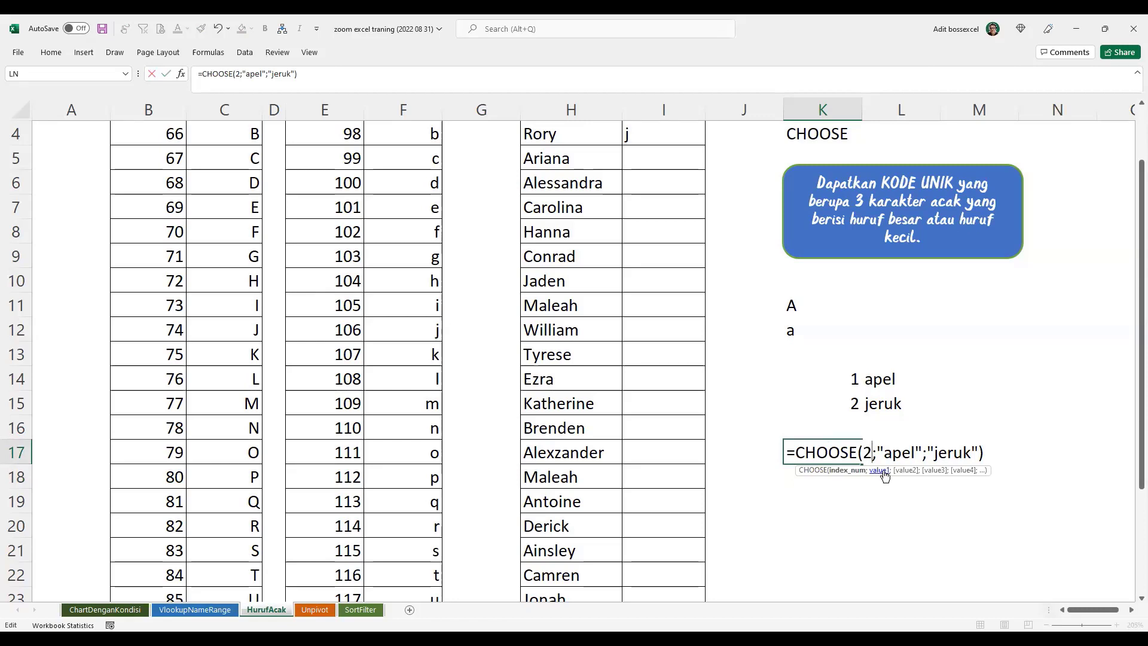
pyautogui.press('Return')
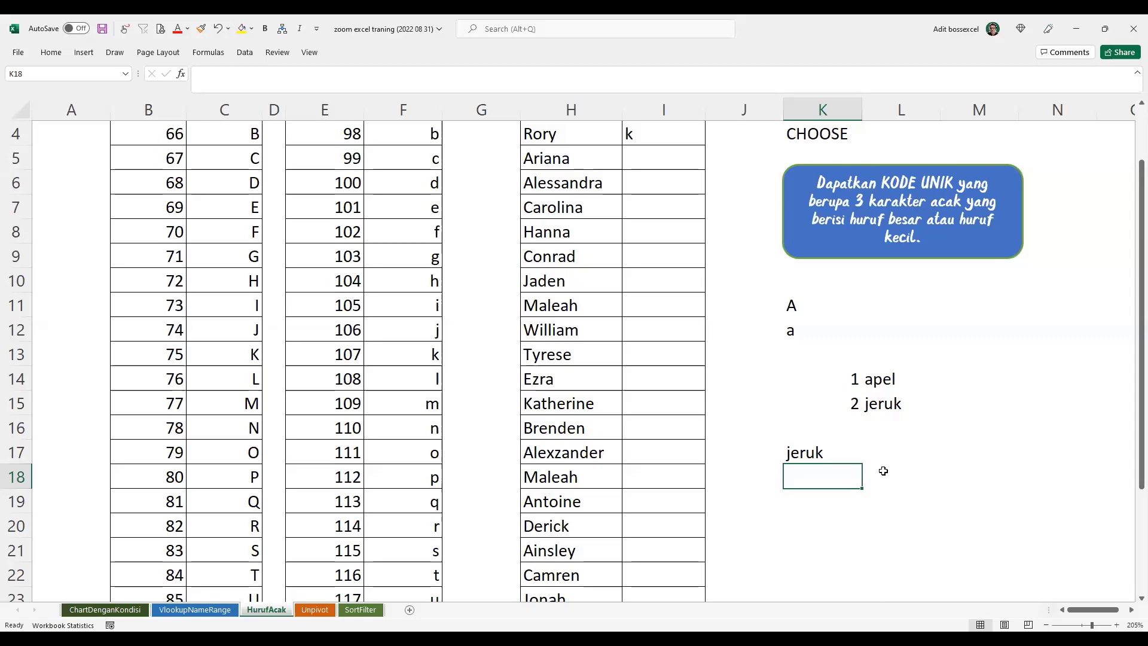
# Wrap the I3 formula in CHOOSE with index number 1 and CHAR(RANDBETWEEN(65;90)) as the first value
pyautogui.scroll(1, 883, 471)
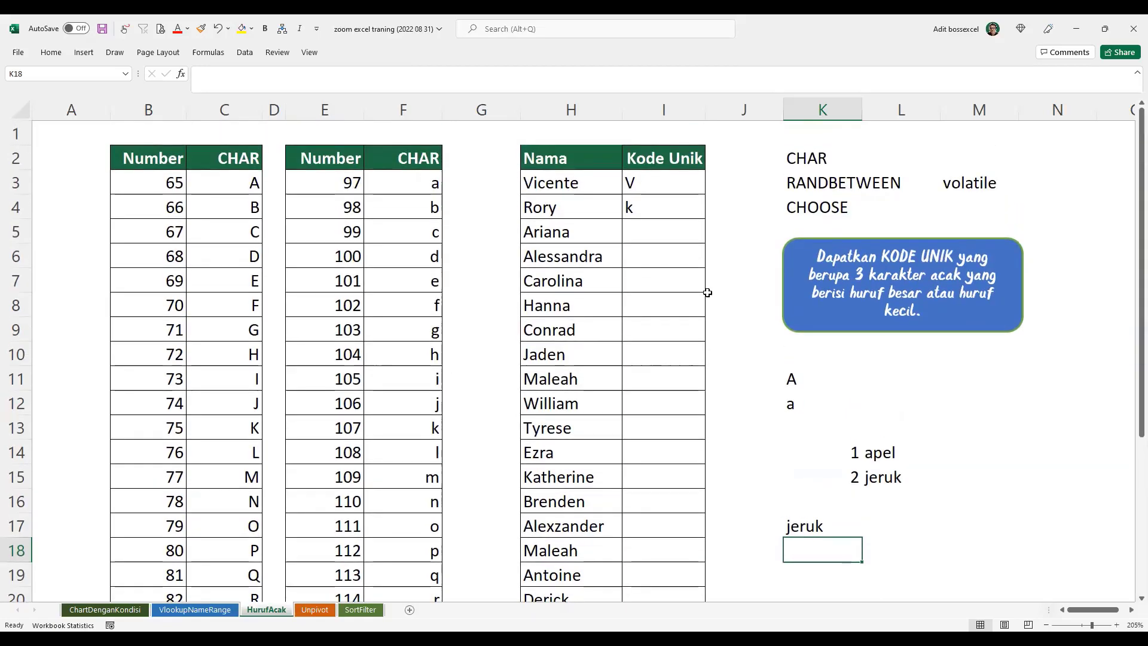
pyautogui.click(646, 180)
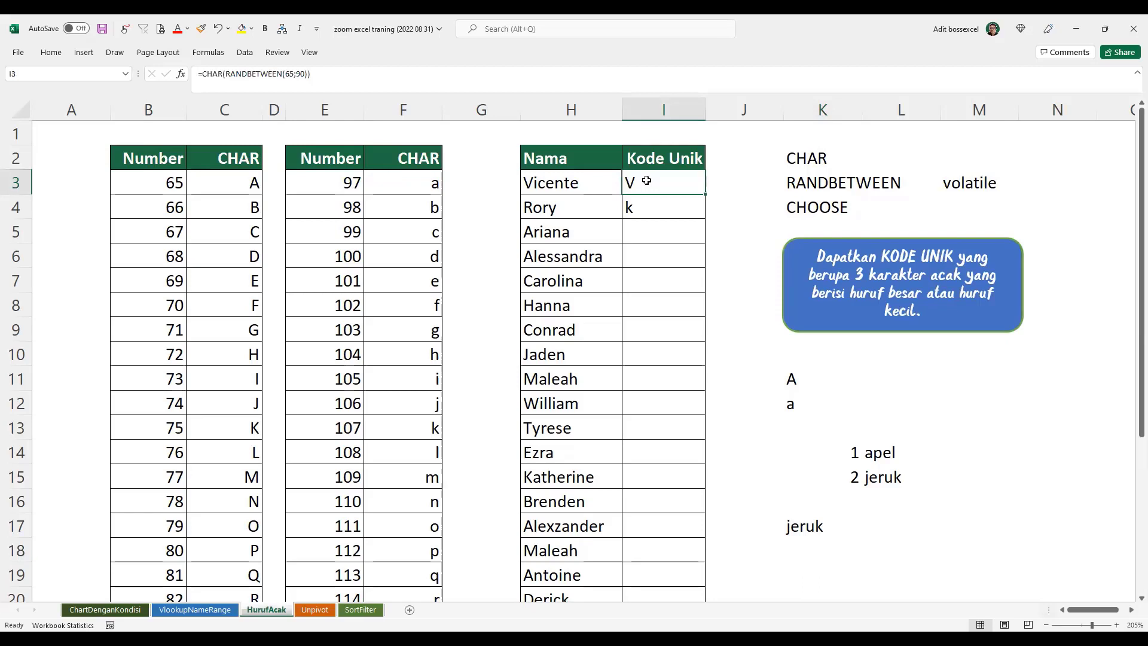
pyautogui.doubleClick(647, 180)
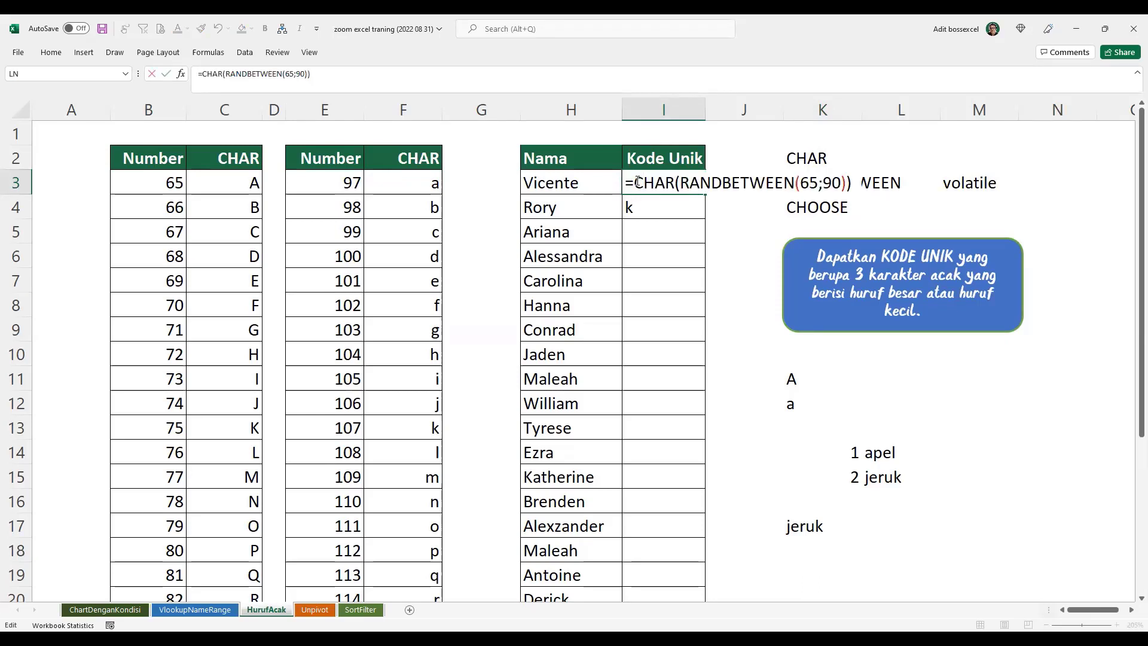
pyautogui.write('CHOOSE(')
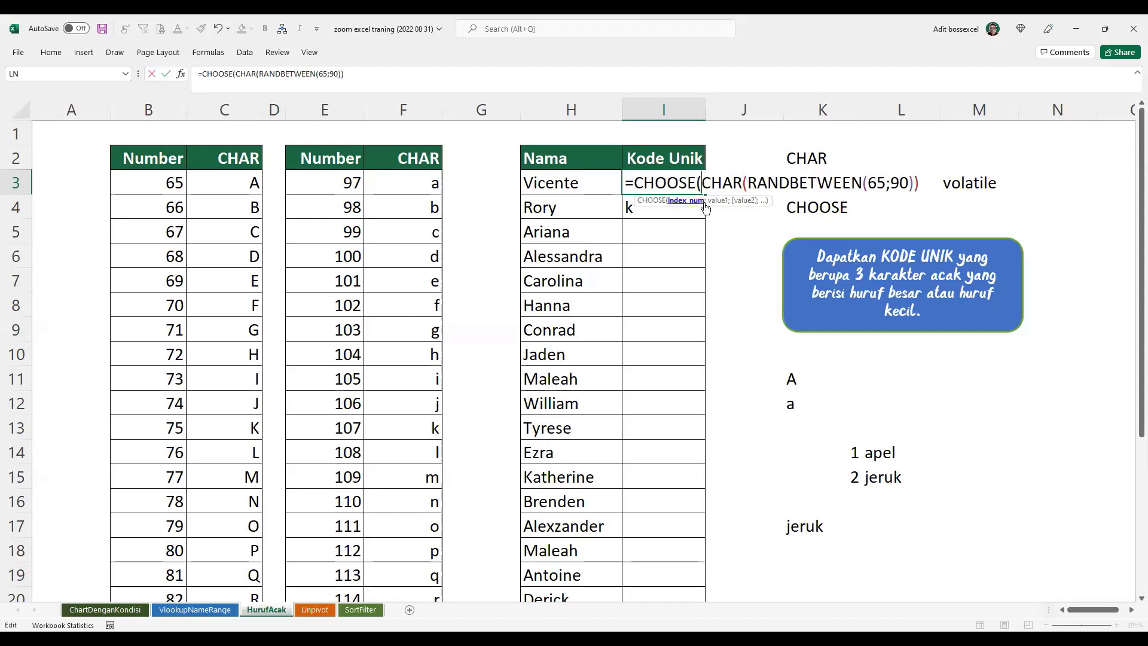
pyautogui.write('1')
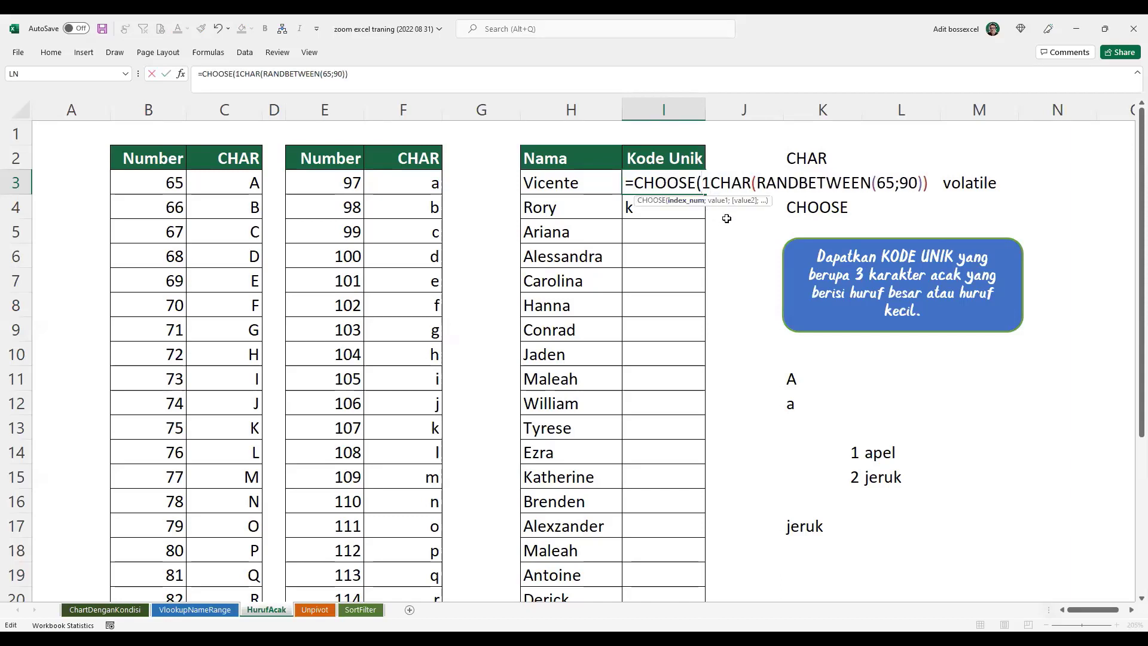
pyautogui.write(';')
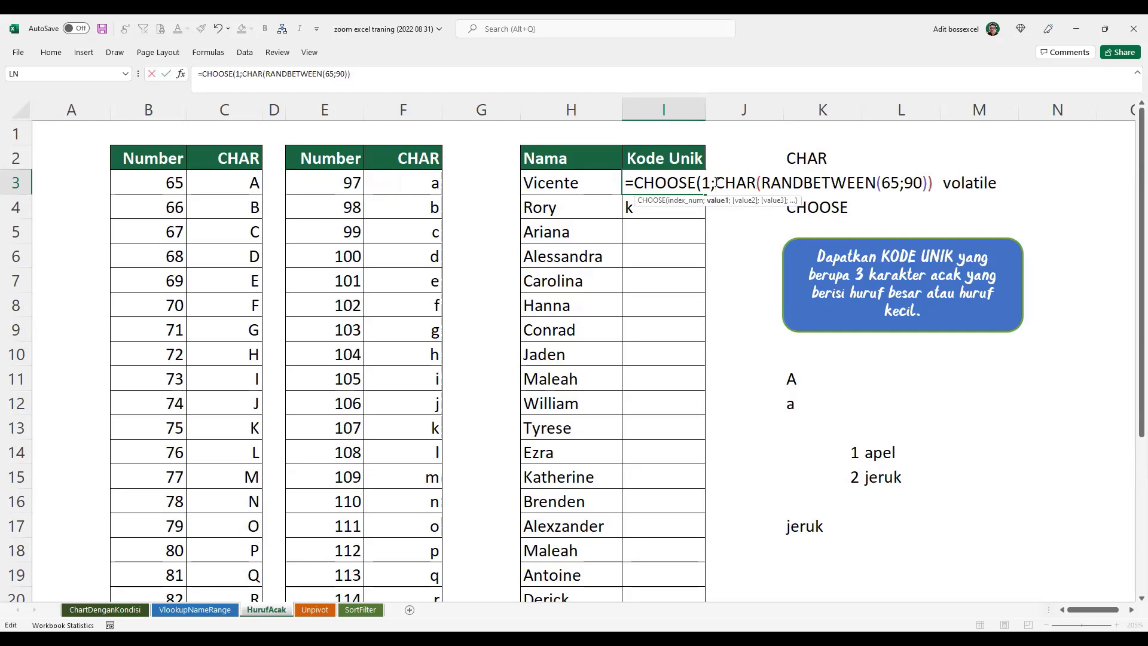
# Add a copy of CHAR(RANDBETWEEN(65;90)) as the second value of the CHOOSE formula in I3
pyautogui.moveTo(748, 181); pyautogui.dragTo(936, 180)
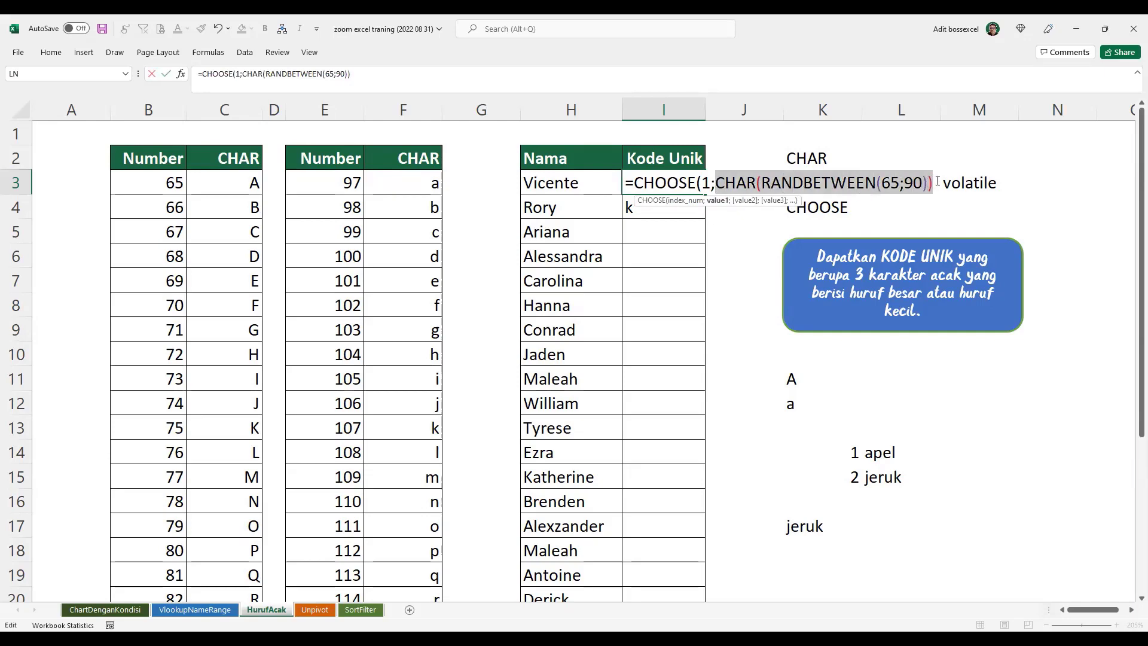
pyautogui.click(937, 183)
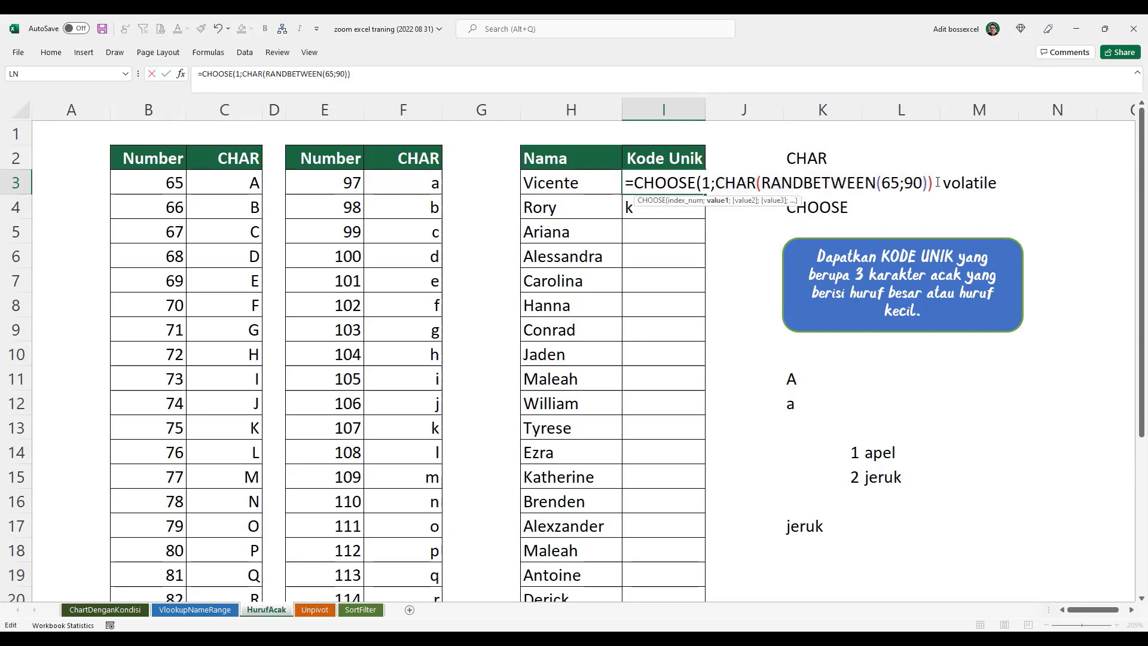
pyautogui.write(';')
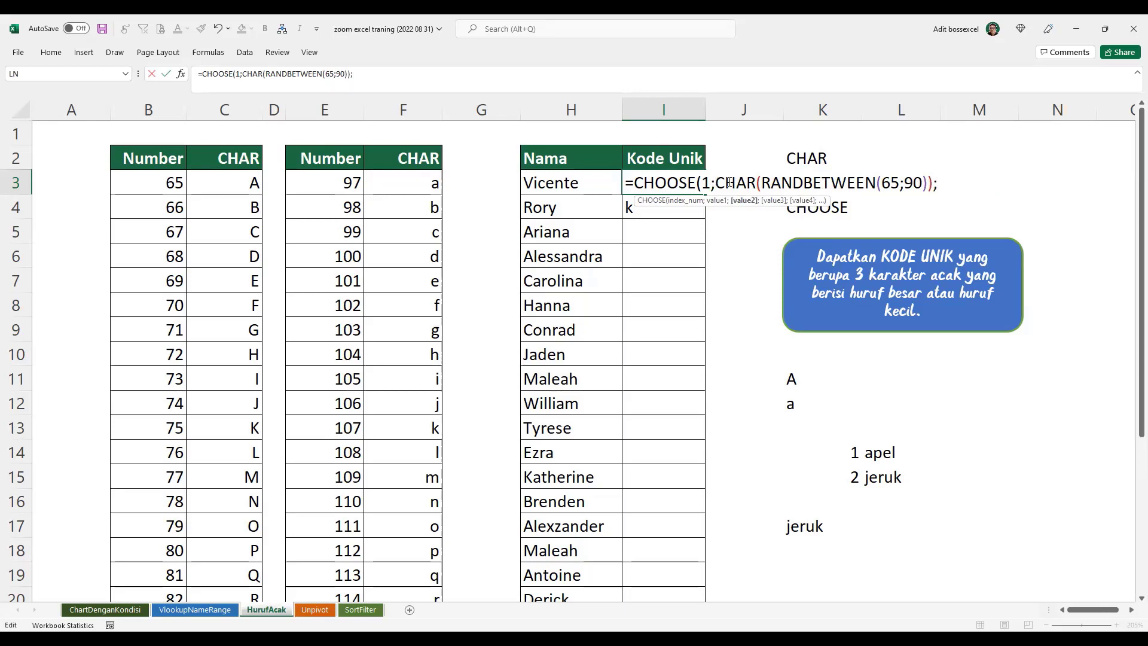
pyautogui.moveTo(729, 182); pyautogui.dragTo(939, 178)
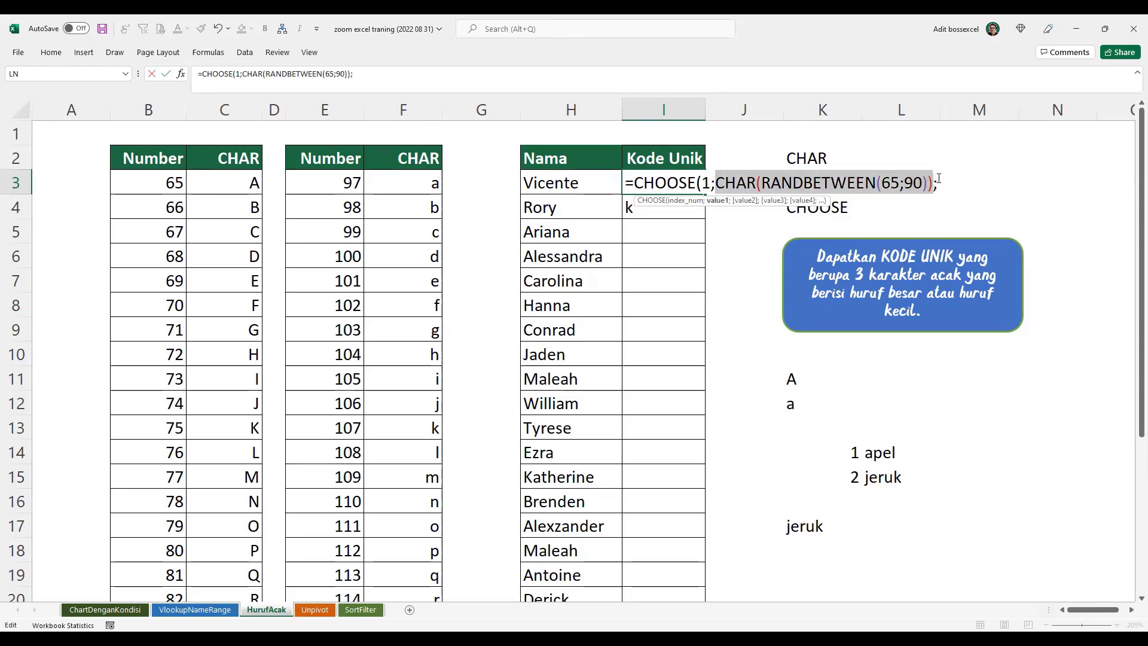
pyautogui.hotkey('ctrl', 'c')
pyautogui.click(938, 178)
pyautogui.hotkey('ctrl', 'v')
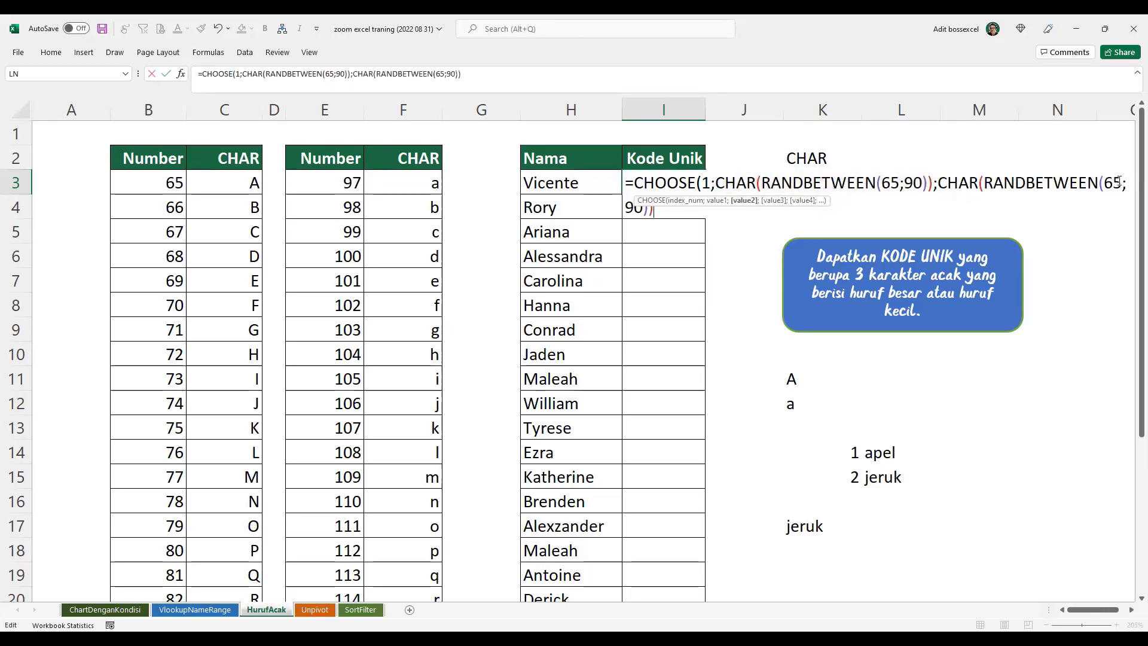
# Set the second RANDBETWEEN range in I3 to 97 through 122, then enter the formula and accept the closing-parenthesis correction
pyautogui.moveTo(1122, 181); pyautogui.dragTo(1105, 181)
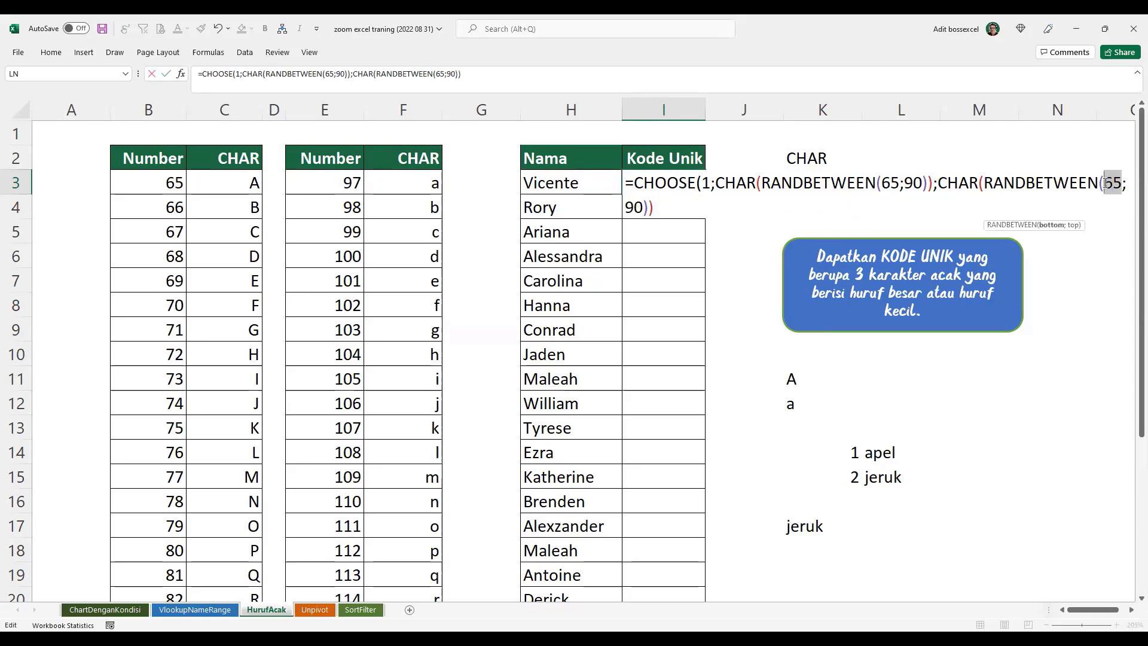
pyautogui.write('97')
pyautogui.click(642, 207)
pyautogui.press('BackSpace')
pyautogui.press('BackSpace')
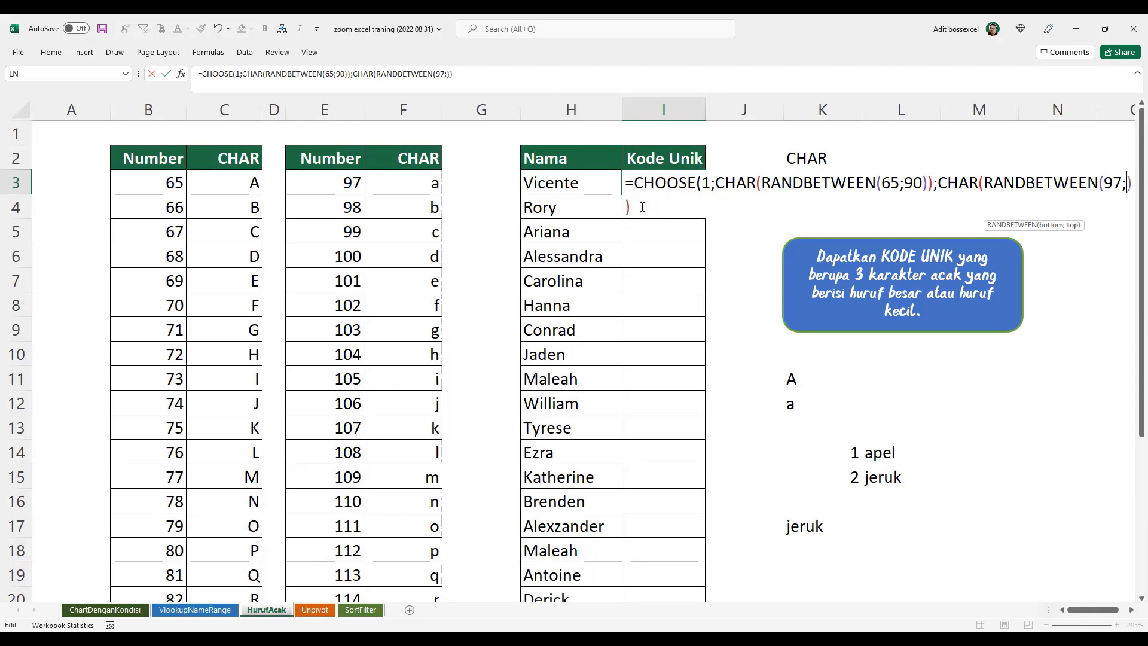
pyautogui.write('122')
pyautogui.doubleClick(705, 182)
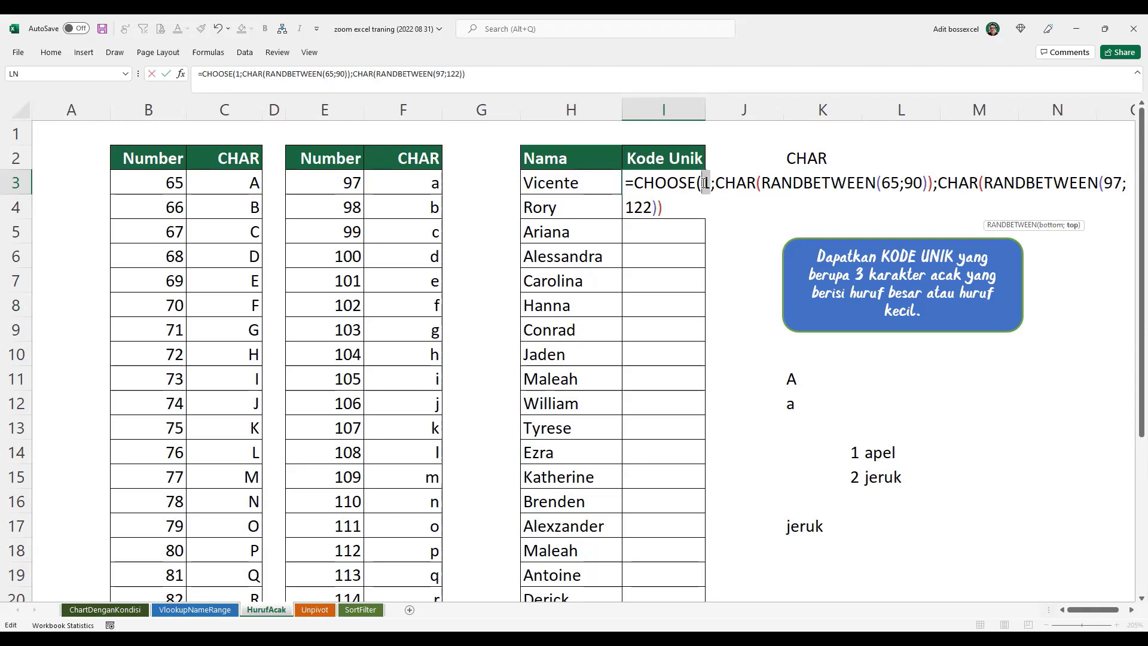
pyautogui.press('Return')
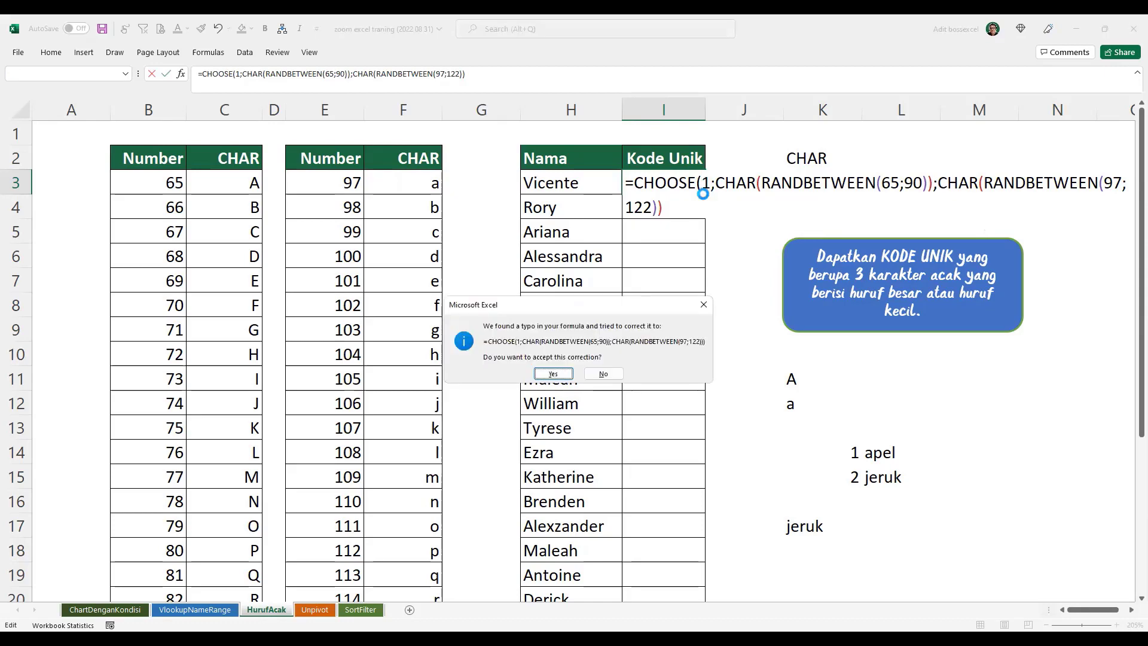
pyautogui.press('Return')
# Clear cell I4 and recalculate the sheet several times to test the CHOOSE formula in I3
pyautogui.press('Delete')
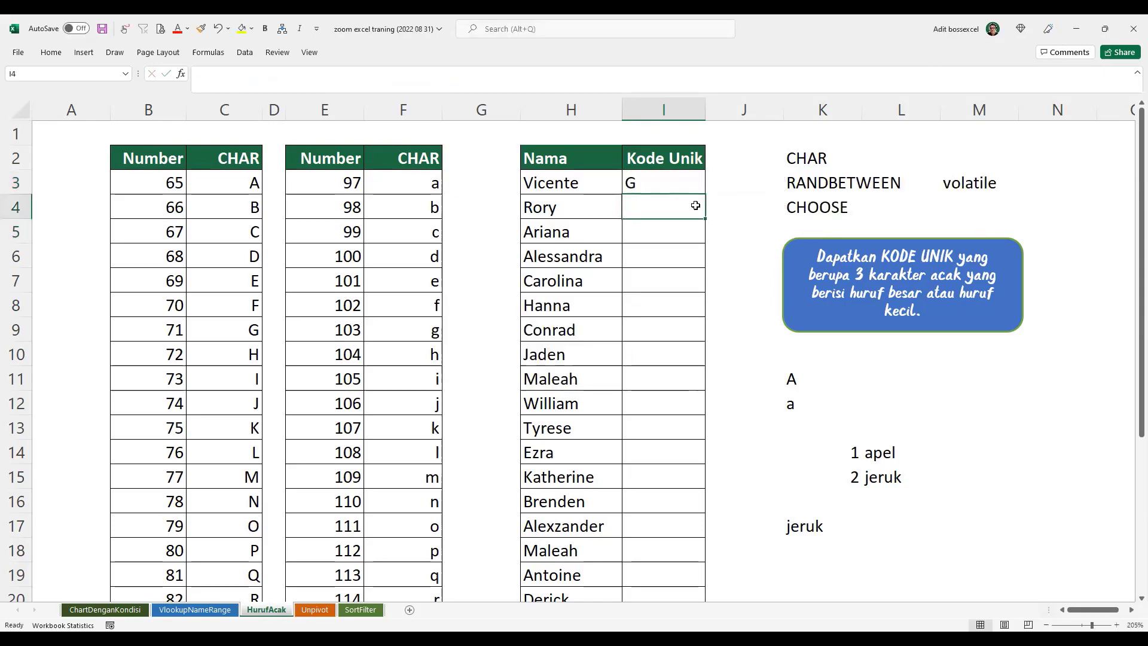
pyautogui.press('F9')
pyautogui.press('F9')
pyautogui.press('F9')
pyautogui.press('F9')
# Replace the index number 1 in the I3 CHOOSE formula with RANDBETWEEN(1;2), review its arguments and enter it
pyautogui.click(658, 186)
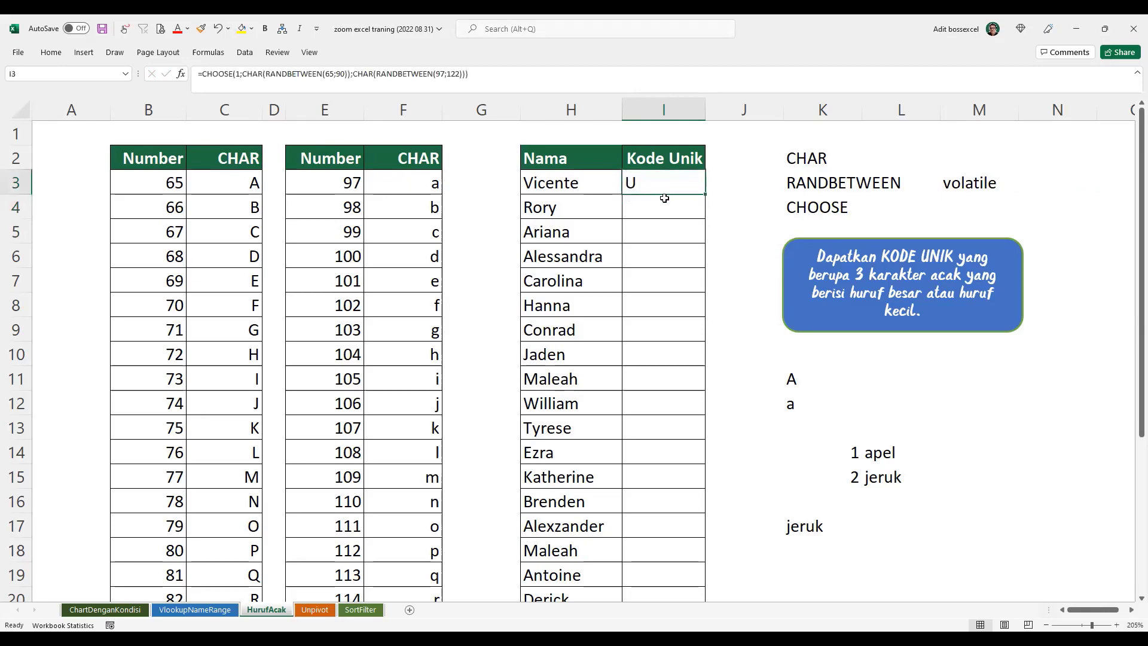
pyautogui.press('F2')
pyautogui.moveTo(701, 185); pyautogui.dragTo(712, 190)
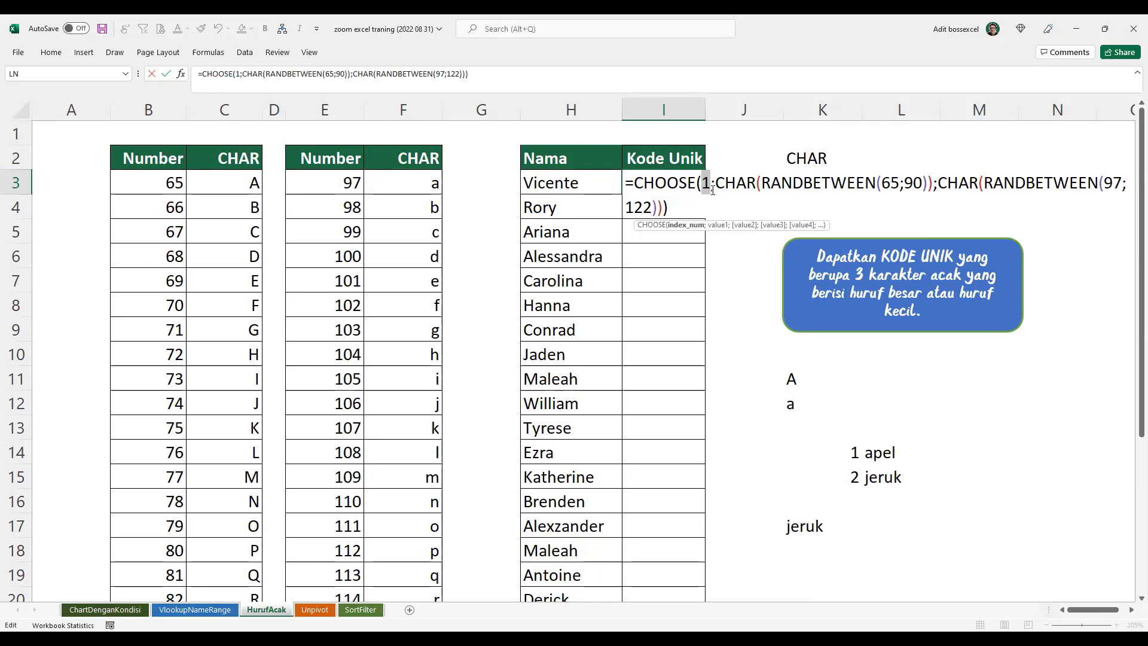
pyautogui.write('randbet')
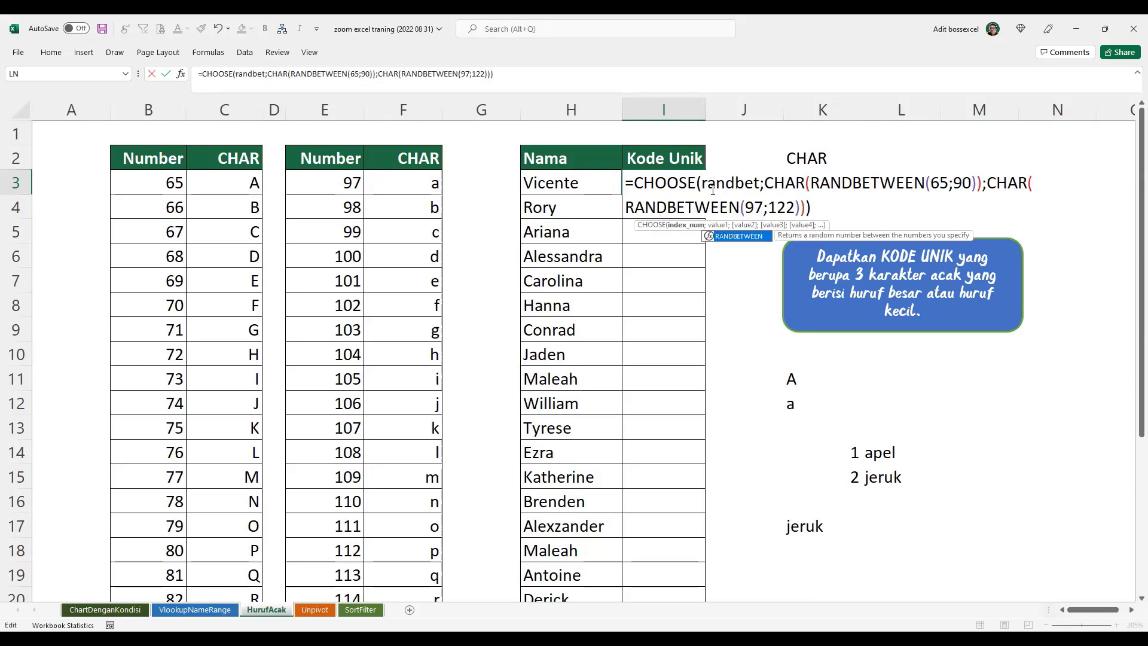
pyautogui.press('Tab')
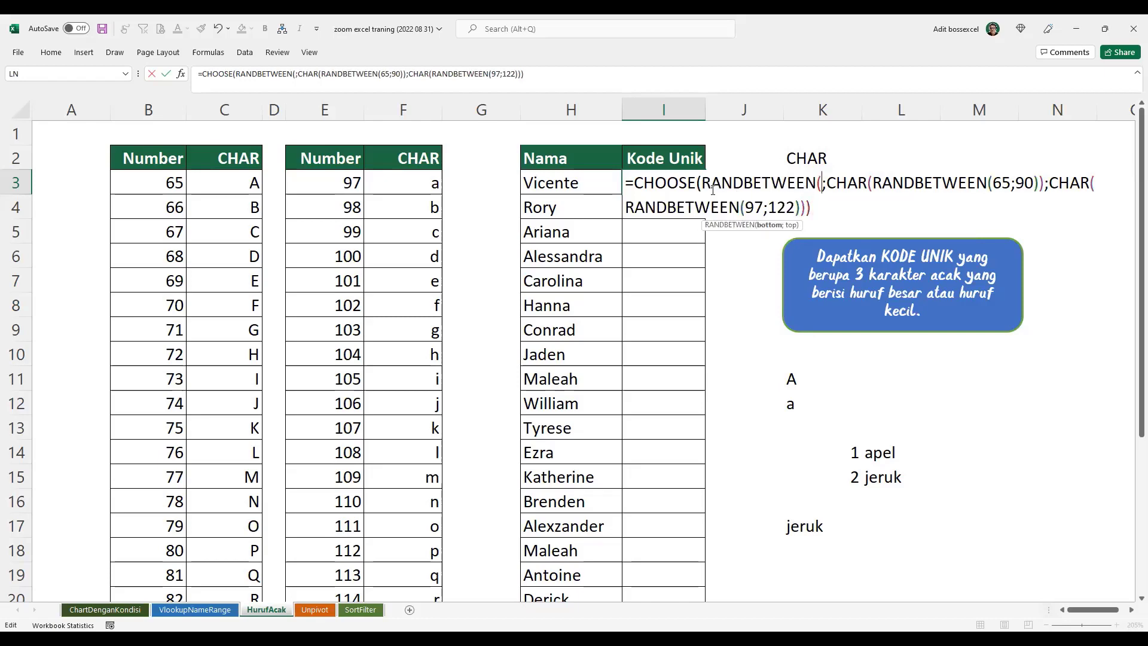
pyautogui.write('1')
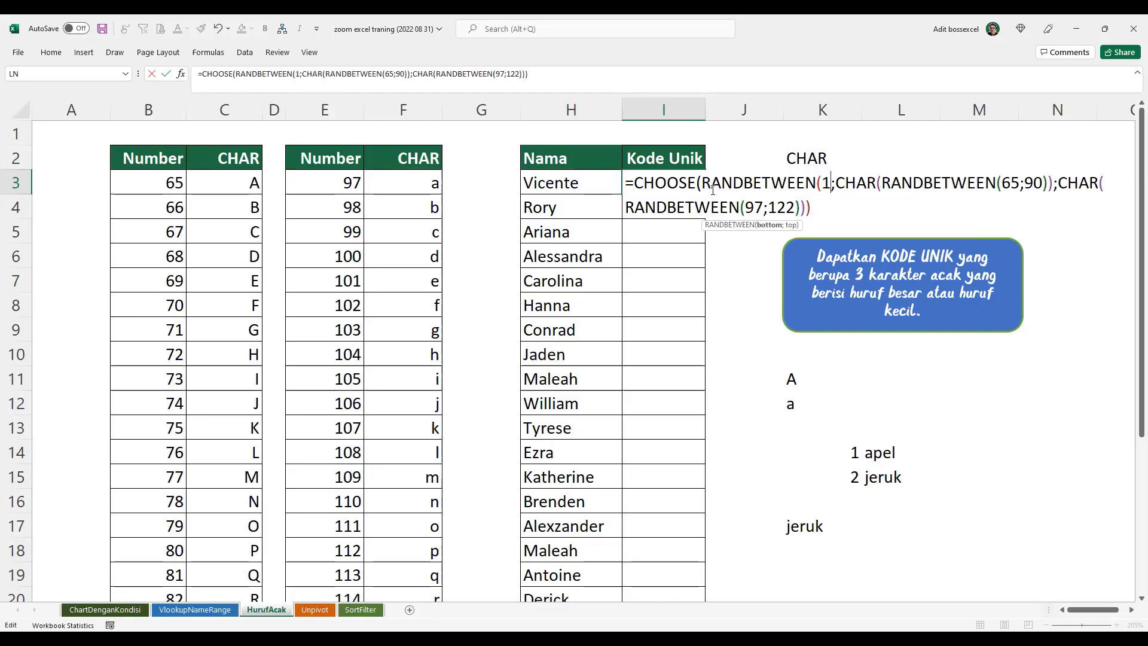
pyautogui.write(';2)')
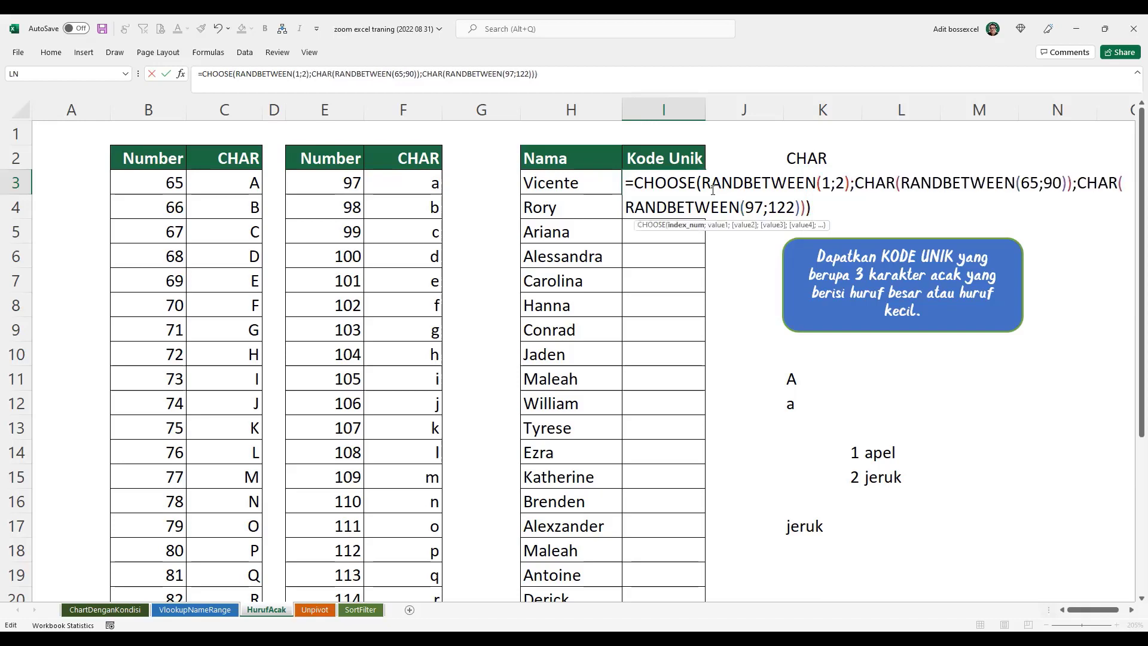
pyautogui.keyDown('shift'); pyautogui.click(703, 179); pyautogui.keyUp('shift')
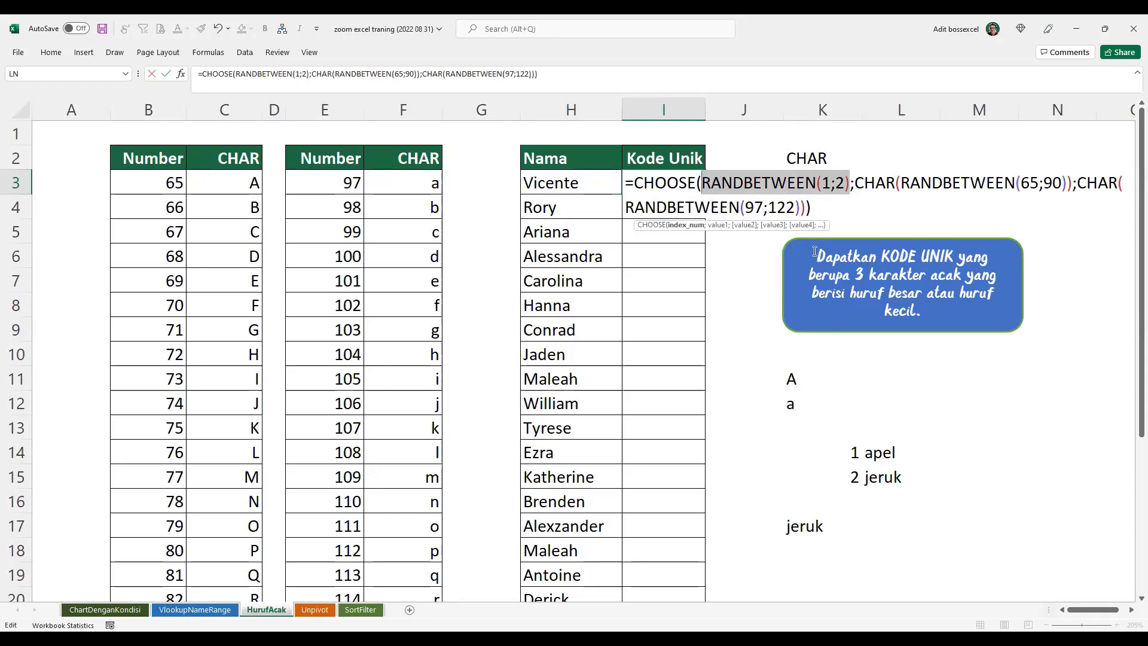
pyautogui.click(673, 183)
pyautogui.moveTo(700, 183); pyautogui.dragTo(849, 178)
pyautogui.moveTo(853, 183); pyautogui.dragTo(807, 207)
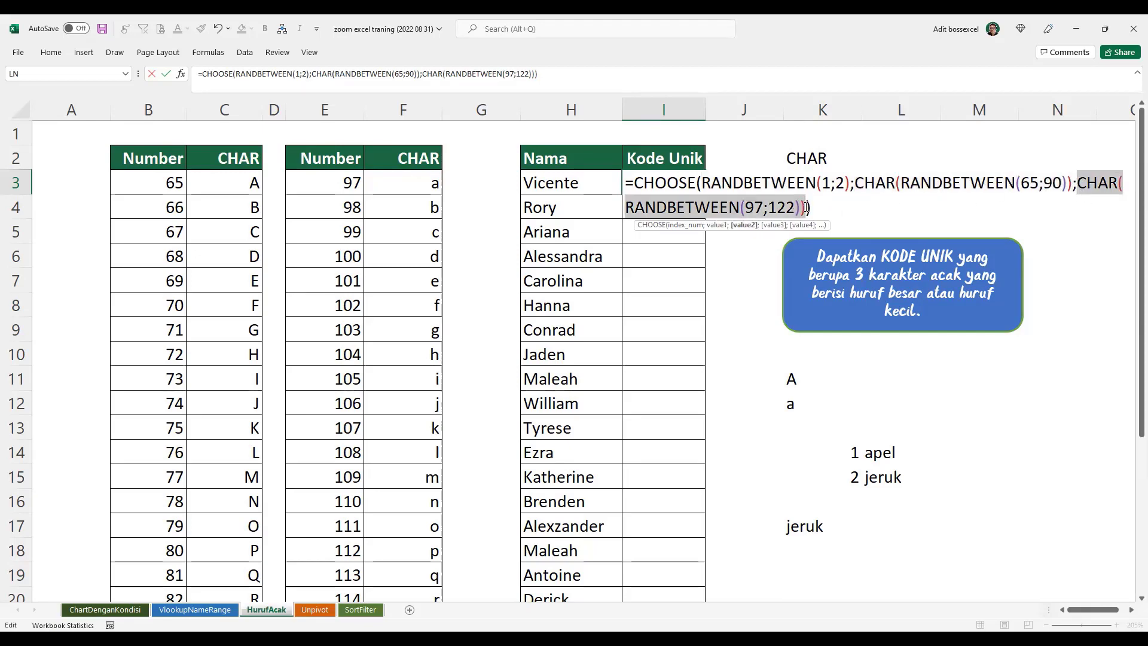
pyautogui.press('Return')
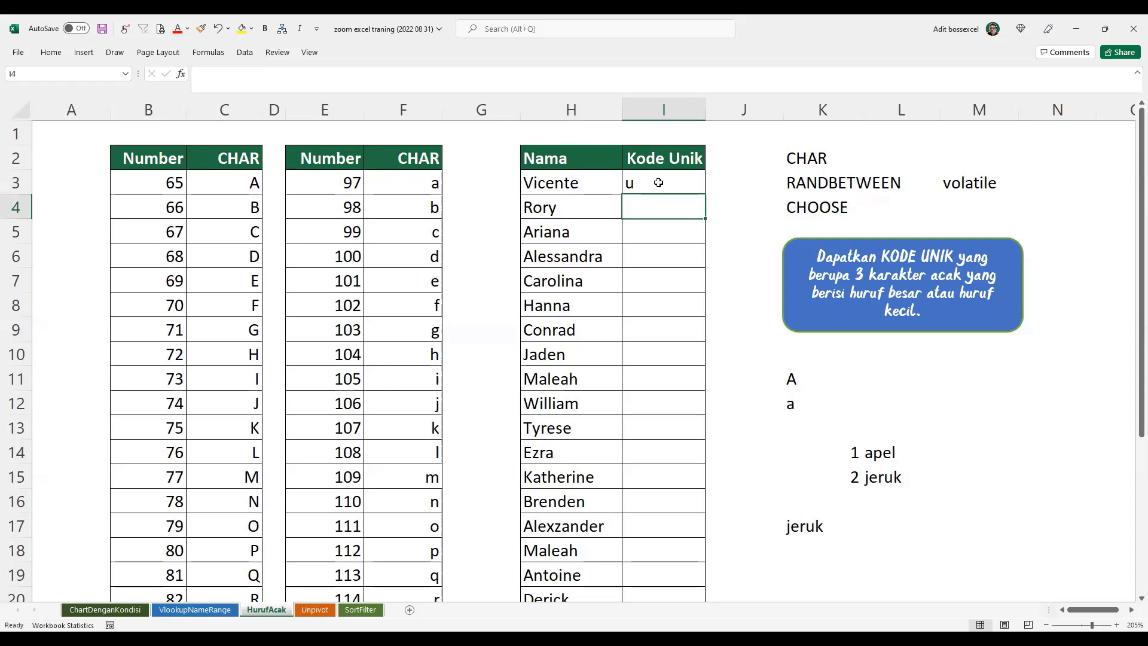
# Recalculate the sheet several times to check the random letter in I3 and examine its RANDBETWEEN(1;2) index argument
pyautogui.press('F9')
pyautogui.click(658, 182)
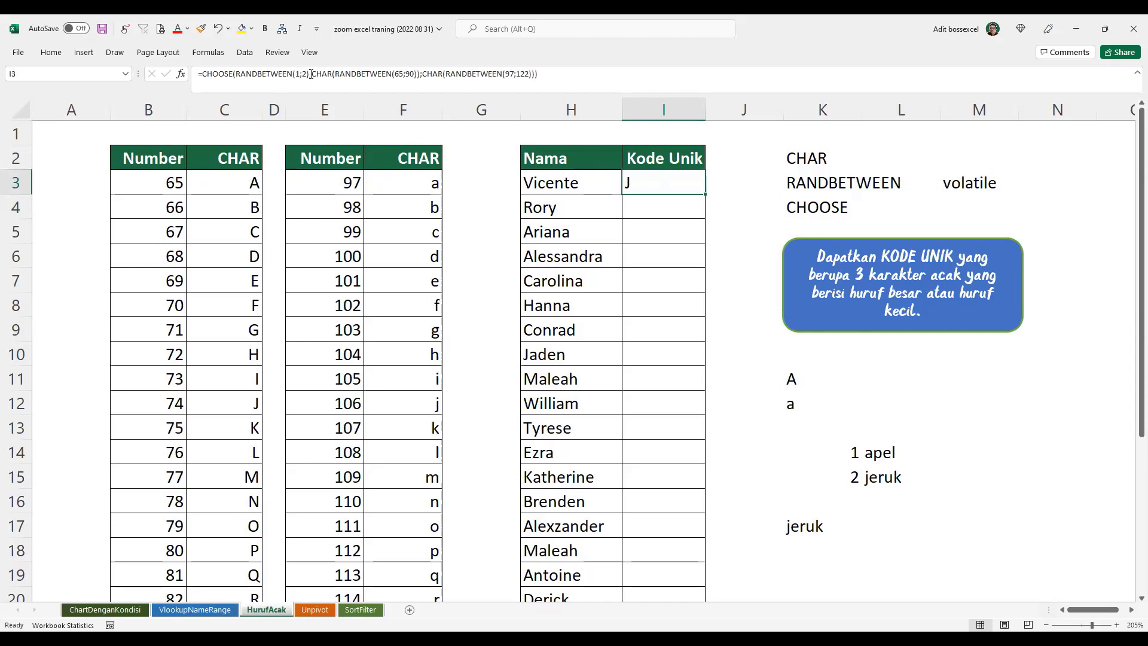
pyautogui.moveTo(311, 74); pyautogui.dragTo(239, 74)
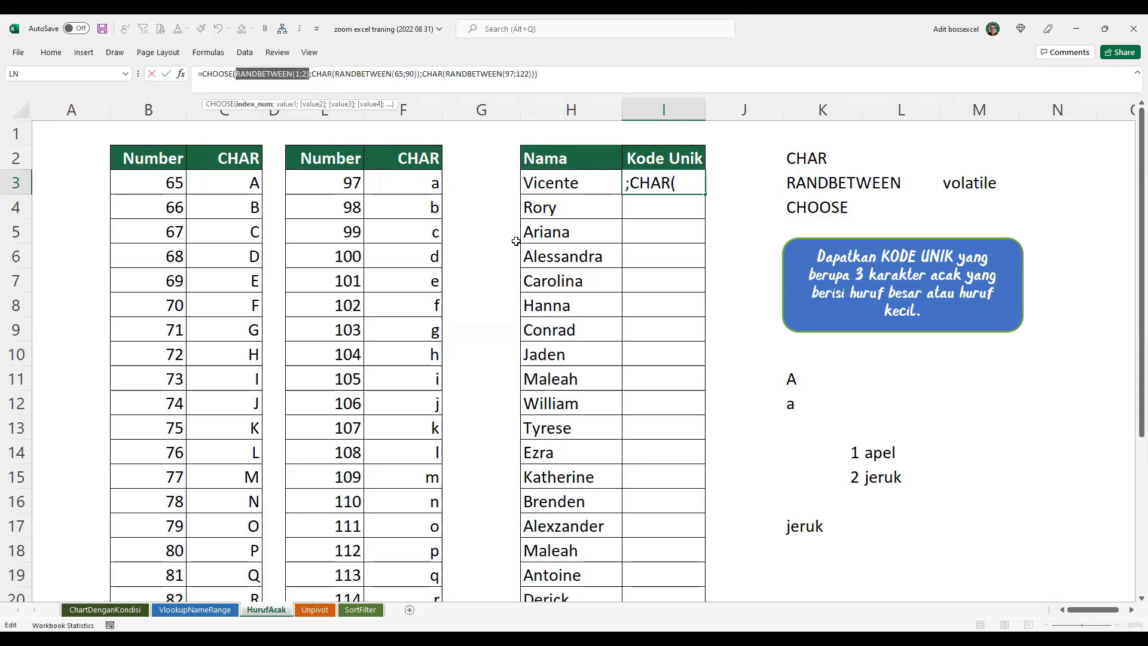
pyautogui.press('Escape')
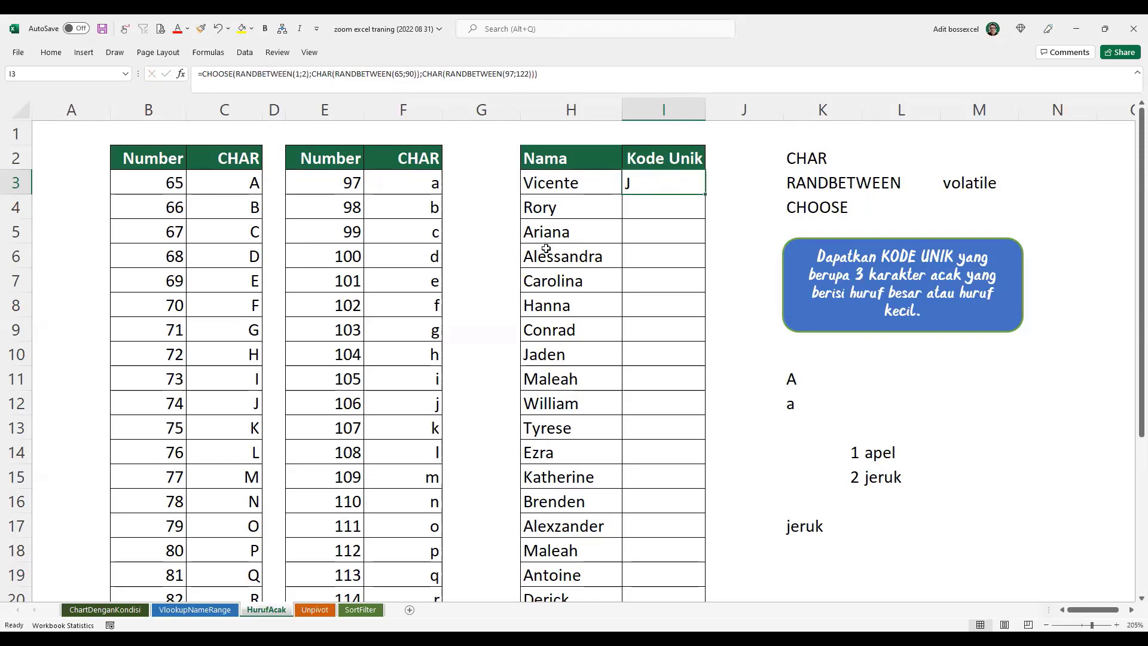
pyautogui.press('F9')
pyautogui.press('F9')
# Append a second copy of the whole CHOOSE expression to the I3 formula, joined with &
pyautogui.click(540, 71)
pyautogui.moveTo(539, 71); pyautogui.dragTo(202, 65)
pyautogui.hotkey('ctrl', 'c')
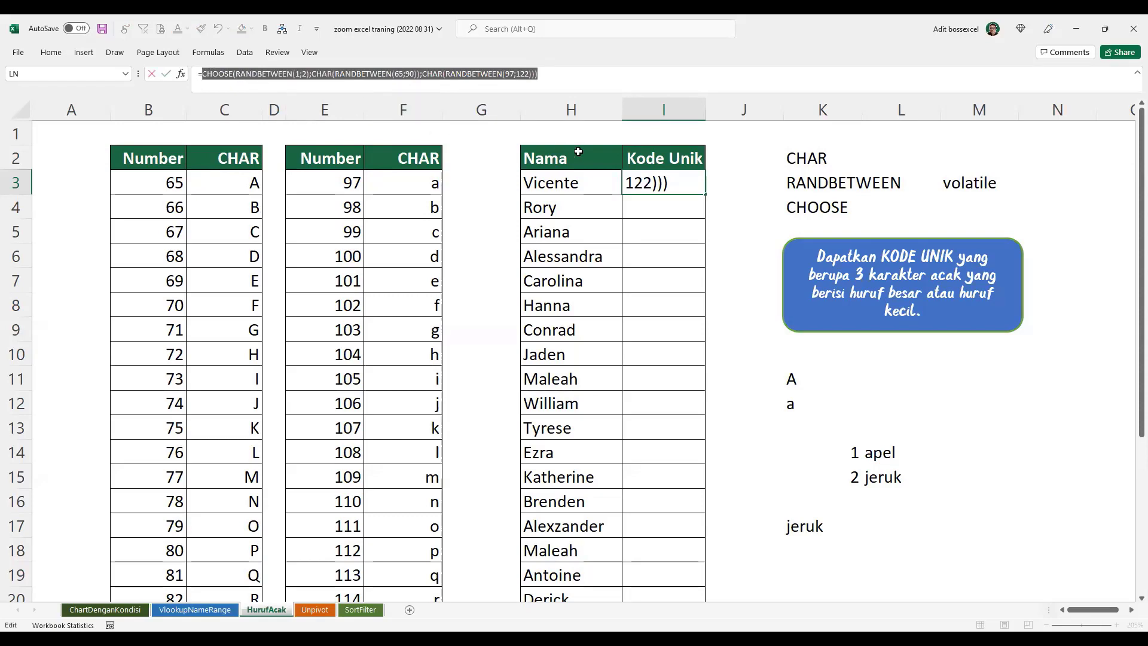
pyautogui.click(564, 76)
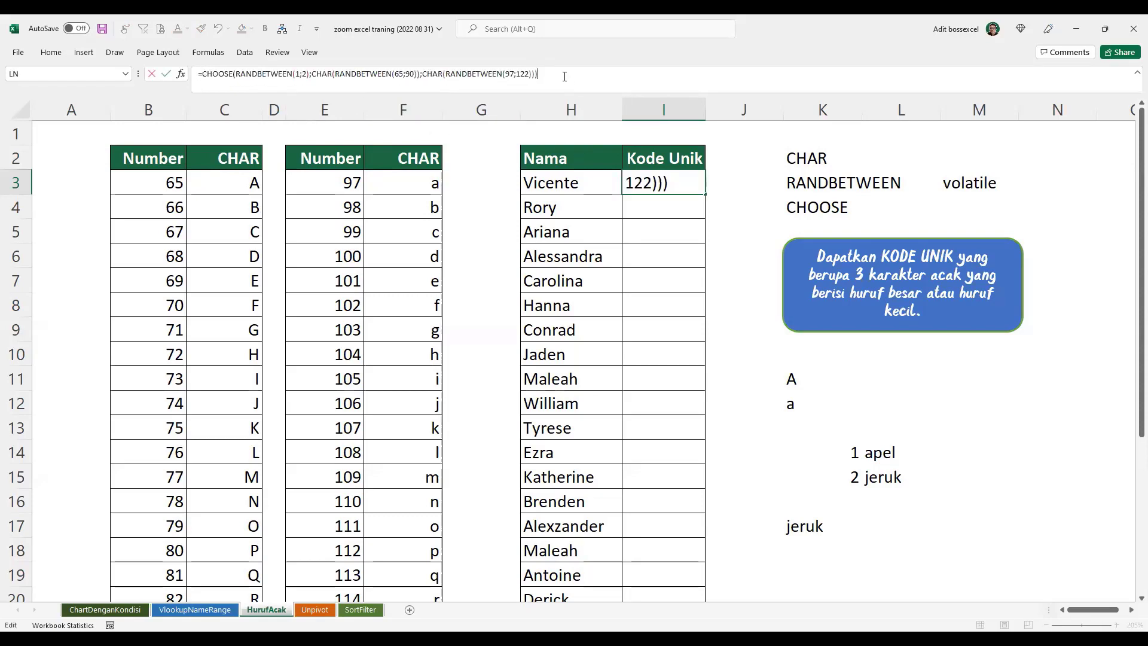
pyautogui.write('&')
pyautogui.moveTo(544, 74); pyautogui.dragTo(538, 75)
pyautogui.click(553, 73)
pyautogui.hotkey('ctrl', 'v')
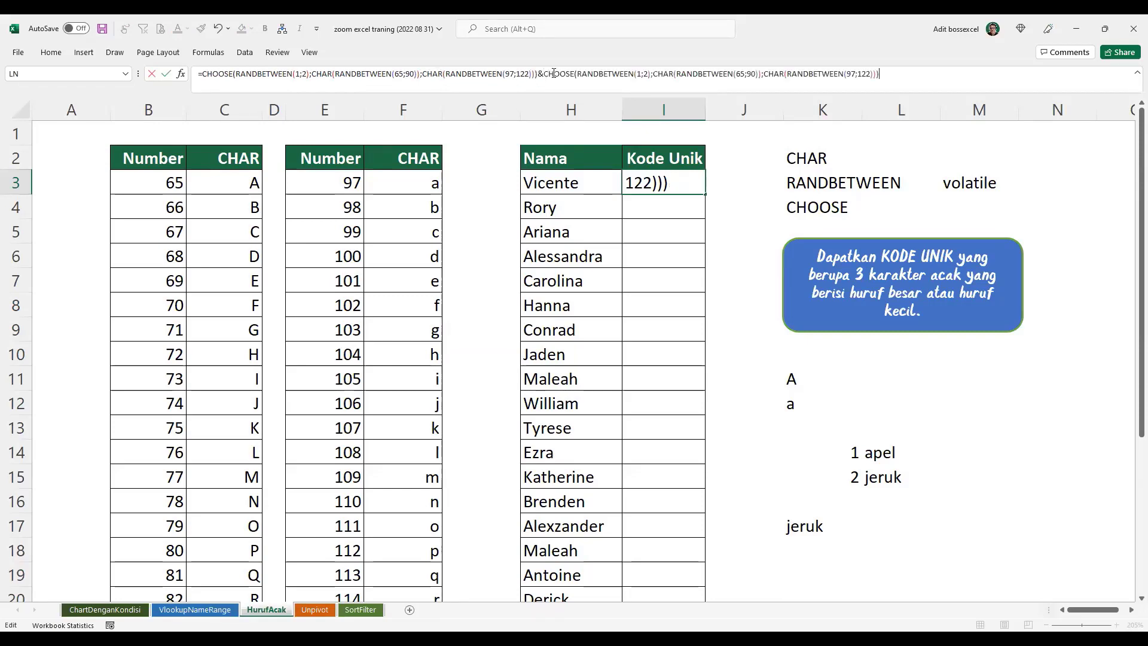
# Append a third copy of the CHOOSE expression to the I3 formula with & and enter the formula
pyautogui.moveTo(544, 74); pyautogui.dragTo(895, 69)
pyautogui.hotkey('ctrl', 'c')
pyautogui.click(897, 75)
pyautogui.write('&')
pyautogui.hotkey('ctrl', 'v')
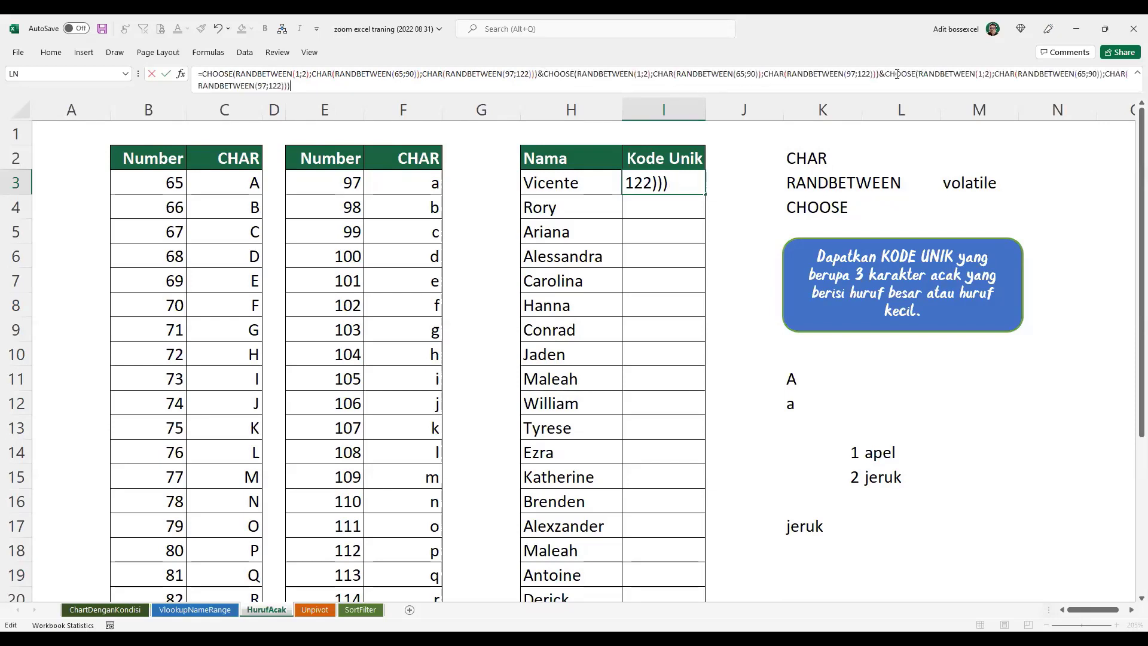
pyautogui.press('Return')
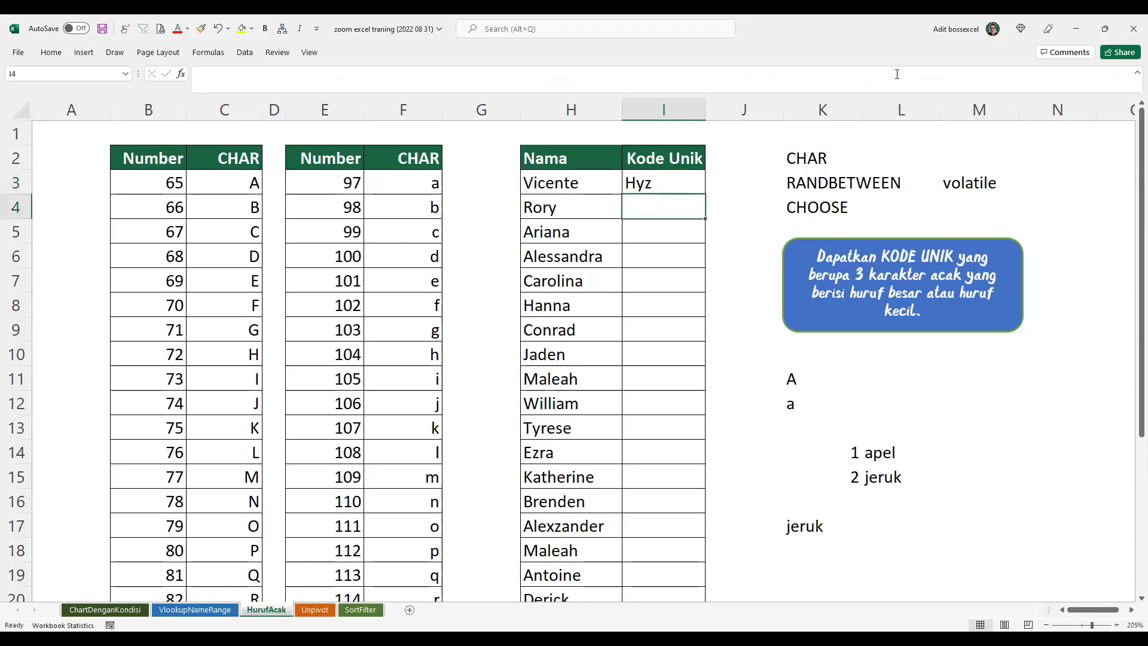
# Fill the three-character code formula from I3 down the Kode Unik column for all the names
pyautogui.click(689, 179)
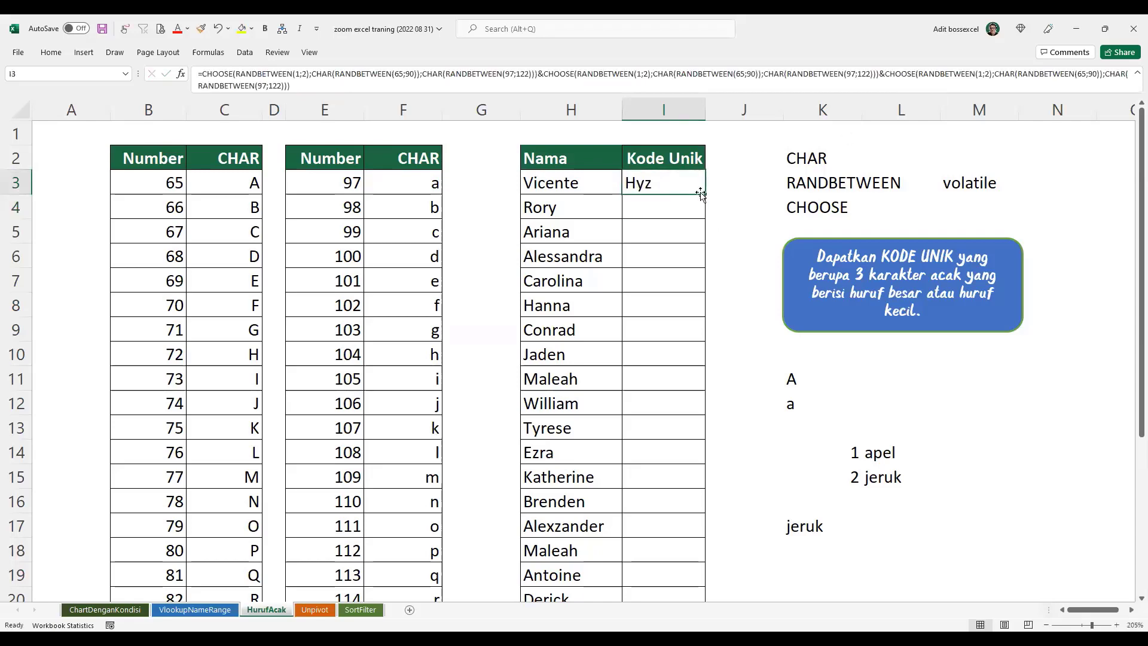
pyautogui.doubleClick(703, 194)
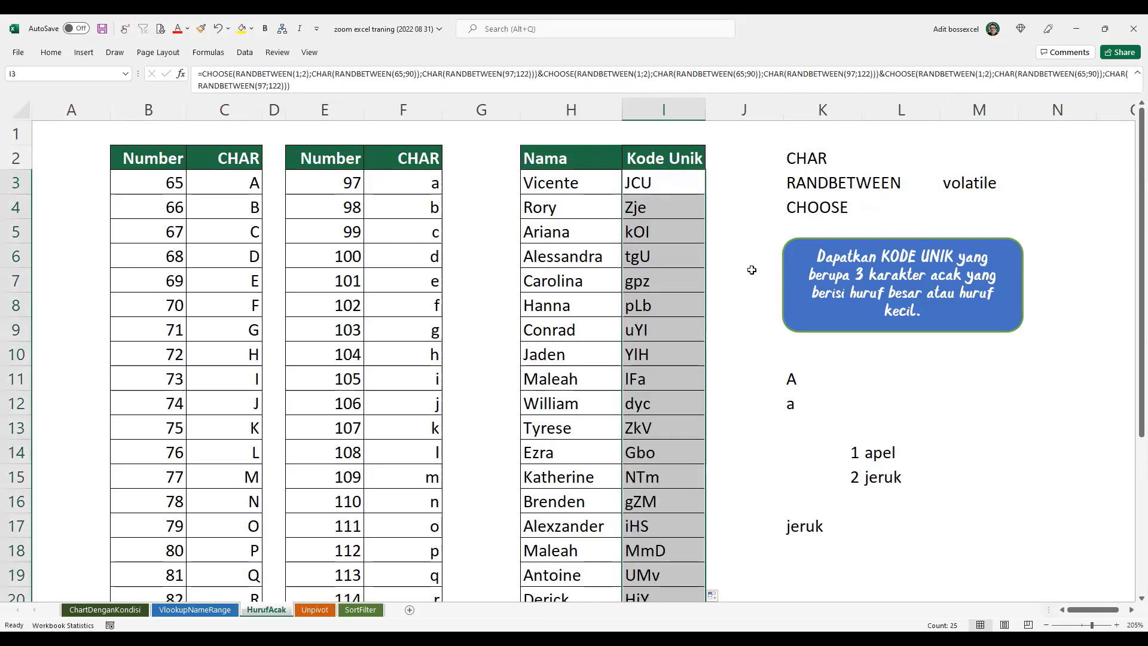
# Recalculate the sheet repeatedly to check that the Kode Unik column produces random three-letter codes mixing uppercase and lowercase
pyautogui.click(747, 237)
pyautogui.press('F9')
pyautogui.press('F9')
pyautogui.press('F9')
pyautogui.press('F9')
pyautogui.press('F9')
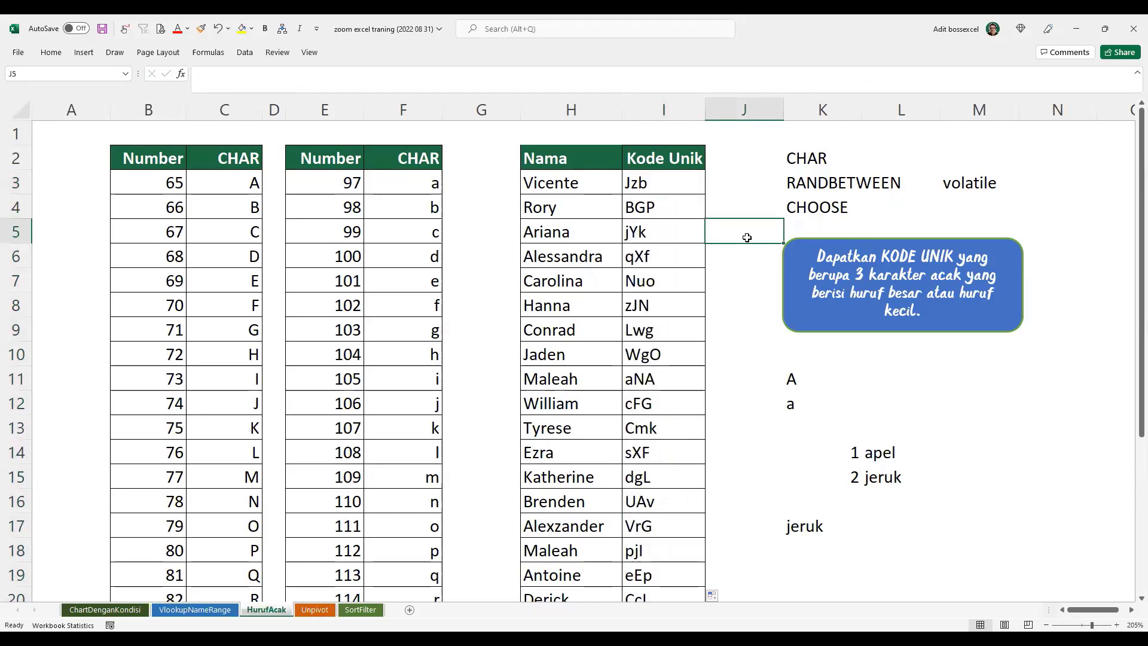
pyautogui.press('F9')
pyautogui.press('F9')
pyautogui.press('F9')
pyautogui.press('F9')
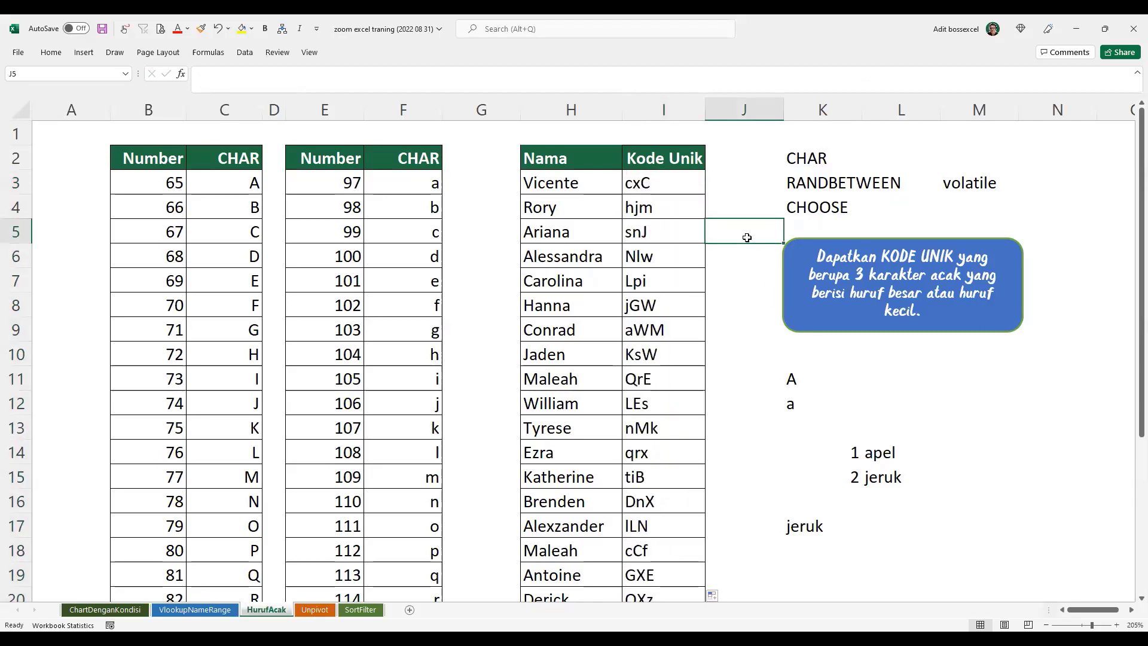
pyautogui.press('F9')
pyautogui.press('F9')
pyautogui.press('F9')
pyautogui.press('F9')
pyautogui.press('F9')
pyautogui.press('F9')
pyautogui.press('F9')
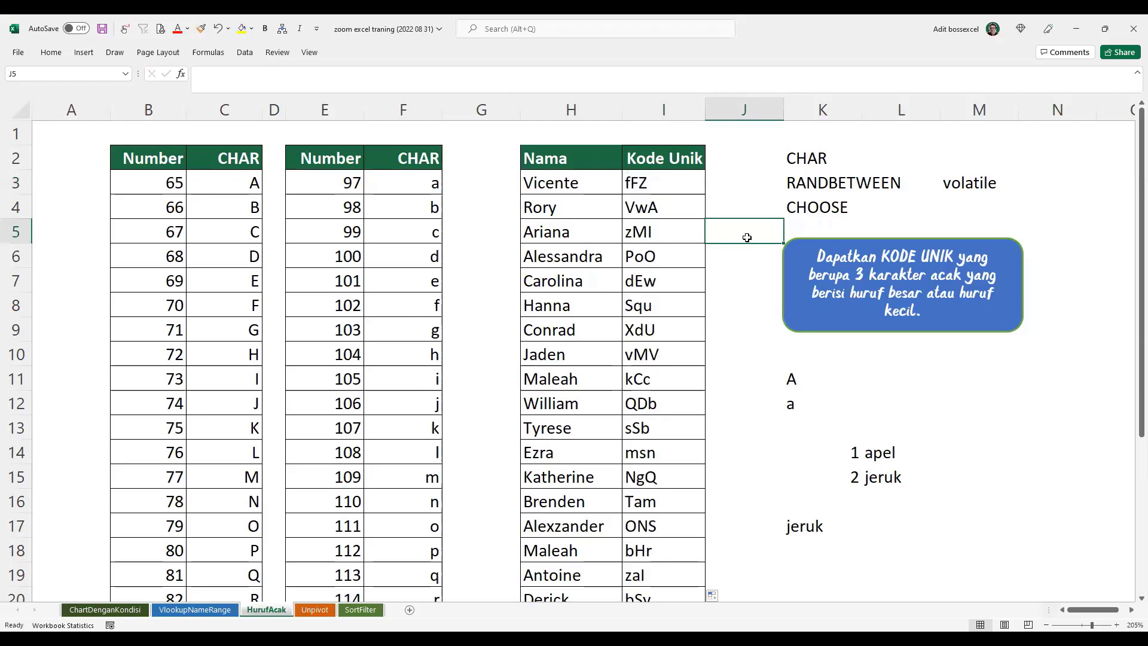
pyautogui.press('F9')
pyautogui.press('F9')
pyautogui.press('F9')
pyautogui.press('F9')
pyautogui.press('F9')
pyautogui.press('F9')
pyautogui.press('F9')
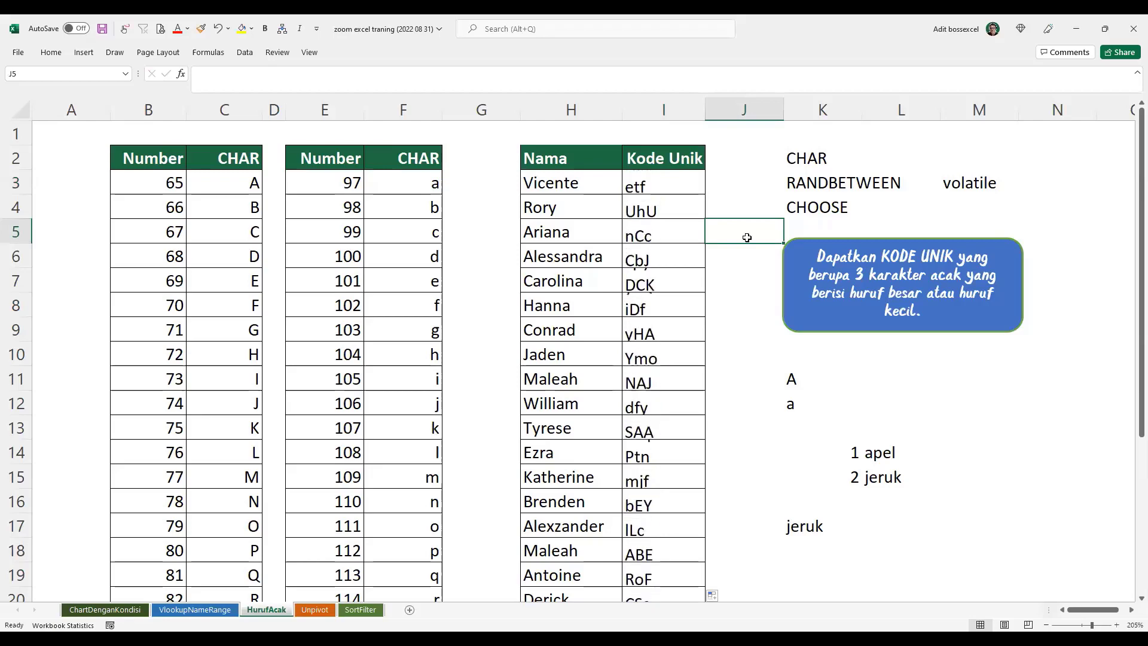
pyautogui.press('F9')
pyautogui.press('F9')
pyautogui.press('F9')
pyautogui.press('F9')
pyautogui.press('F9')
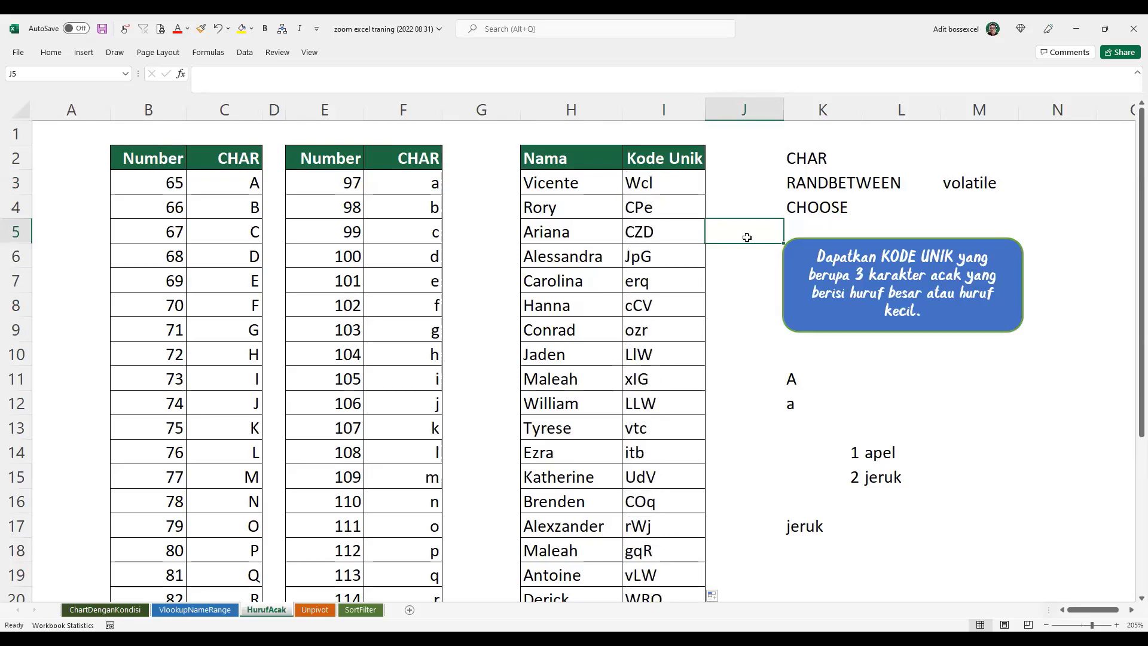
pyautogui.press('F9')
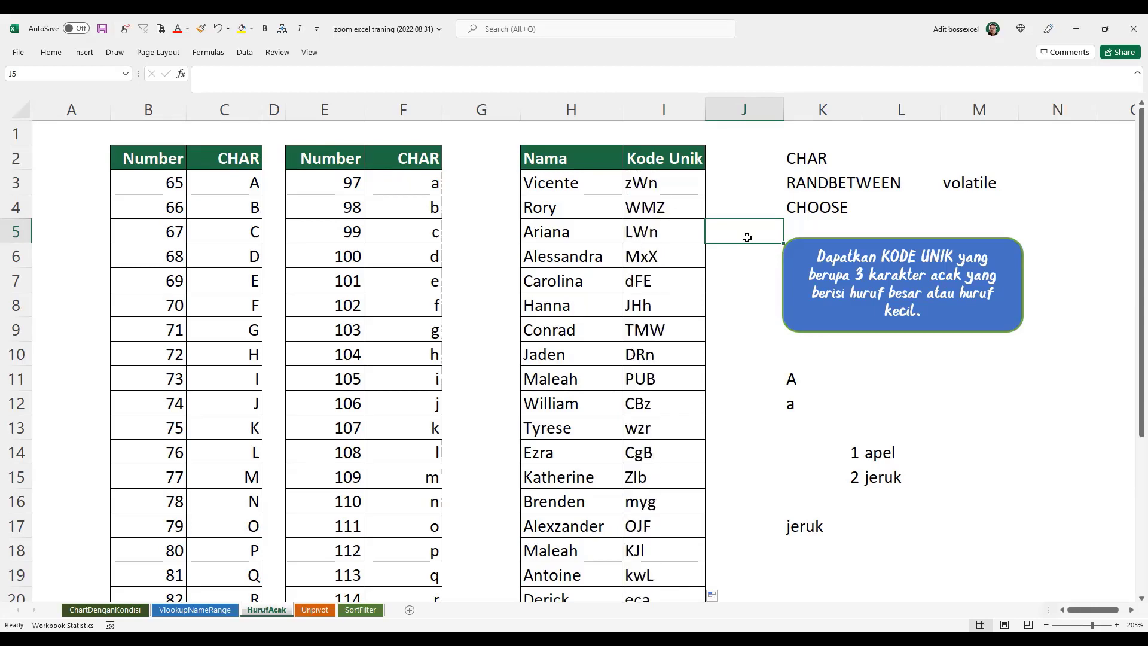
pyautogui.press('F9')
pyautogui.press('F9')
pyautogui.press('F9')
pyautogui.press('F9')
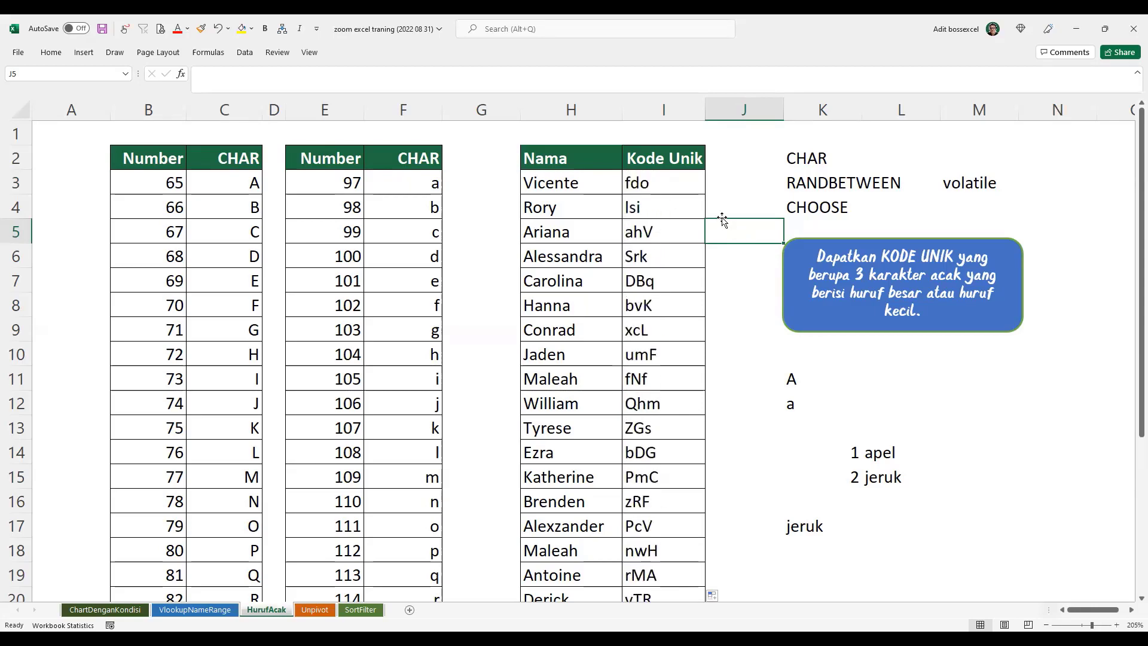
# Review the I3 formula, the list of functions used (CHAR, RANDBETWEEN, CHOOSE) and the generated codes in I3:I15
pyautogui.click(679, 186)
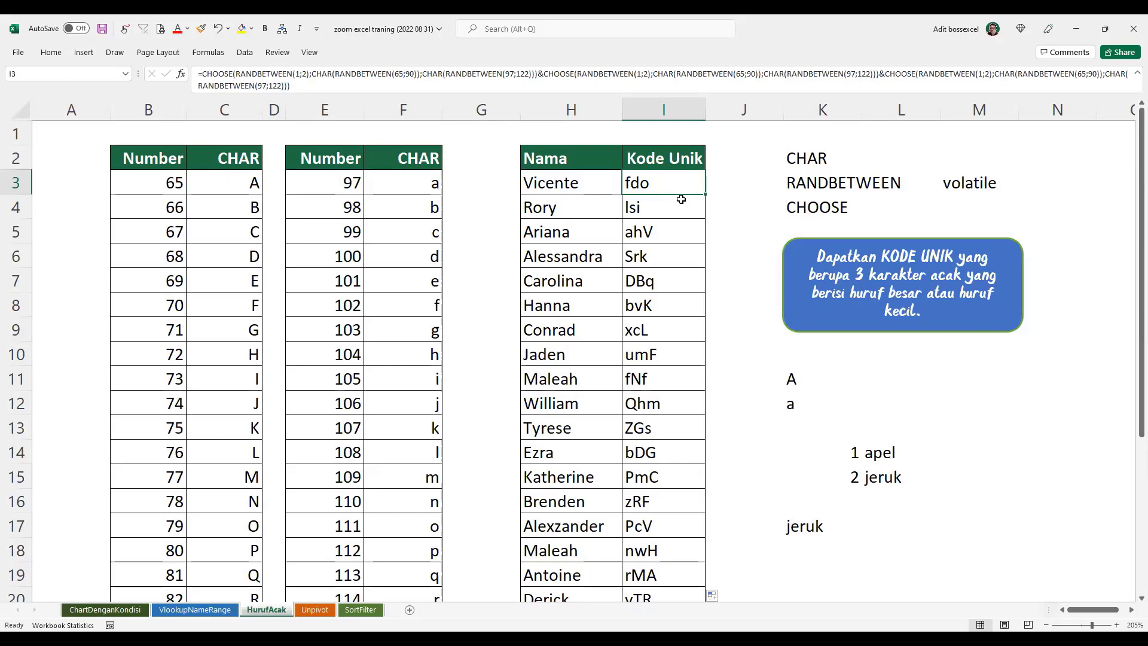
pyautogui.moveTo(816, 161); pyautogui.dragTo(887, 207)
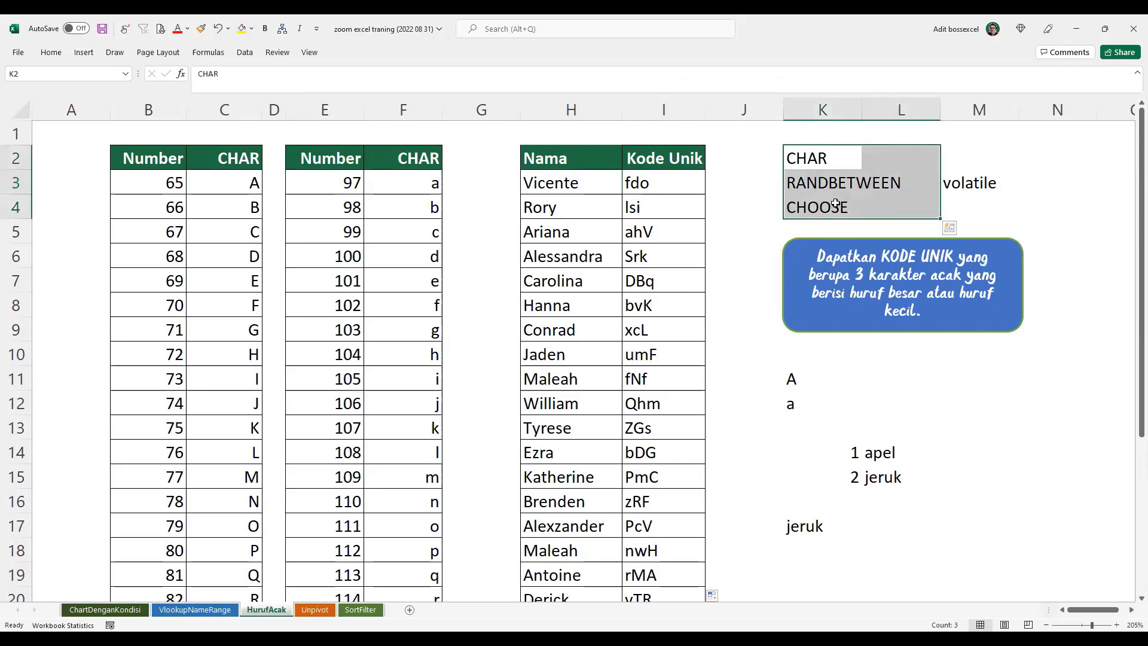
pyautogui.moveTo(693, 189); pyautogui.dragTo(671, 464)
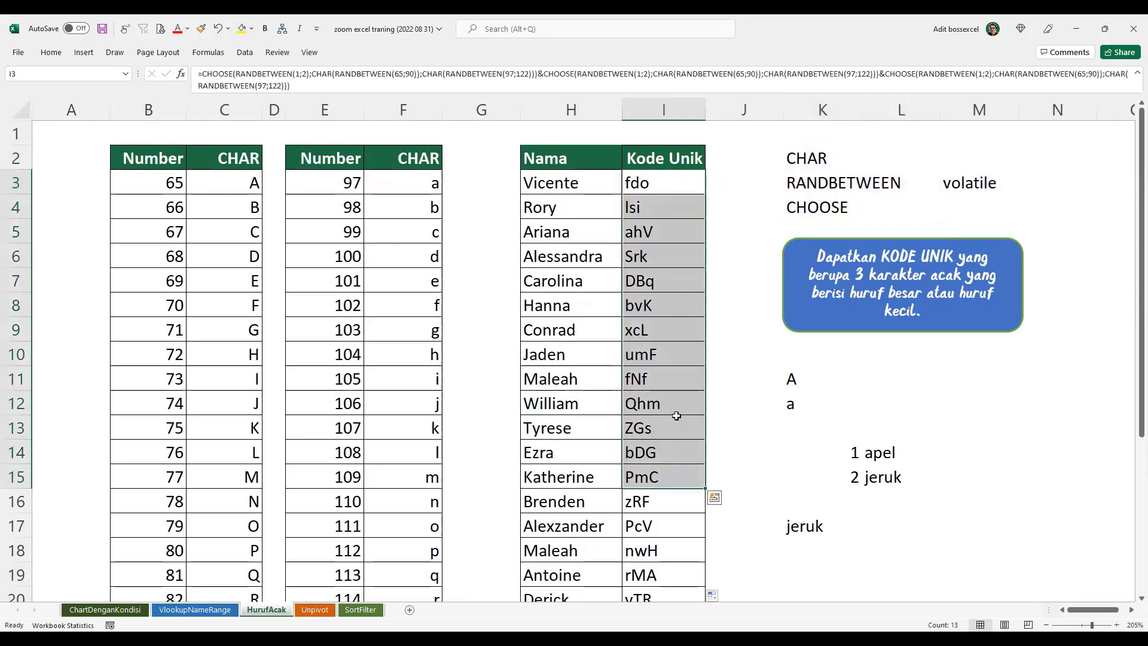